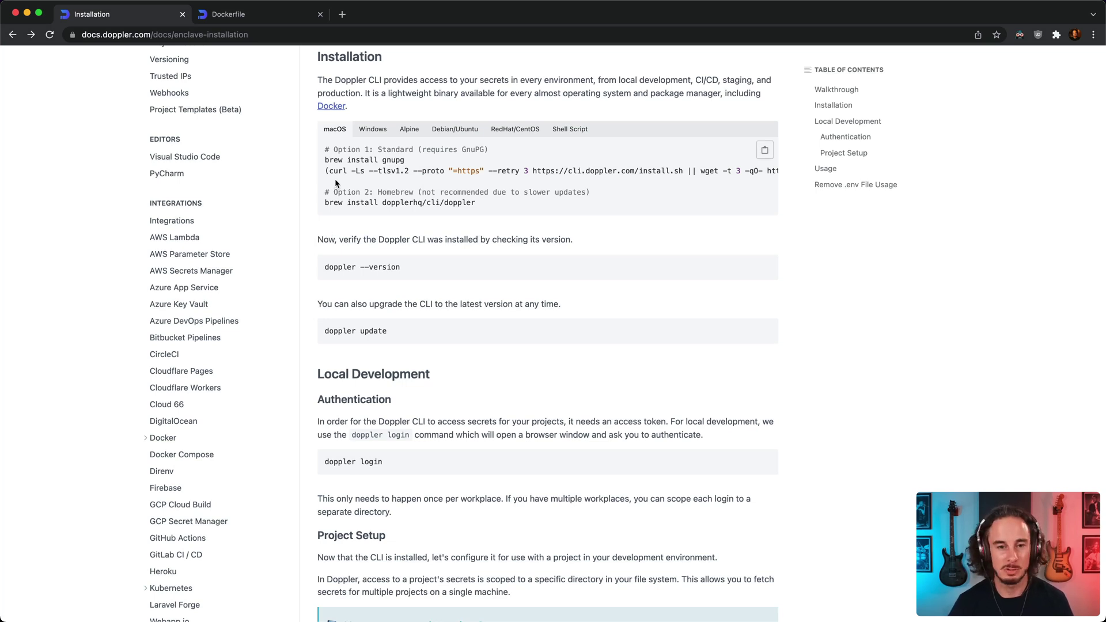
- Copy the macOS brew and curl install commands, then move on to the Dockerfile installation guide
drag(336, 182, 311, 159)
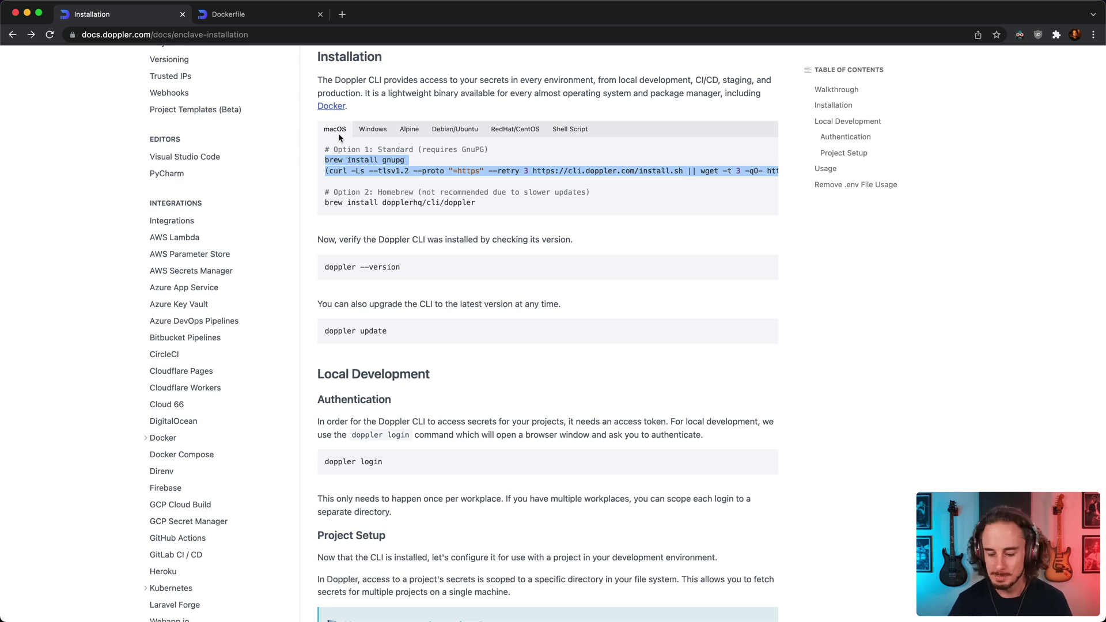
key(ctrl+Tab)
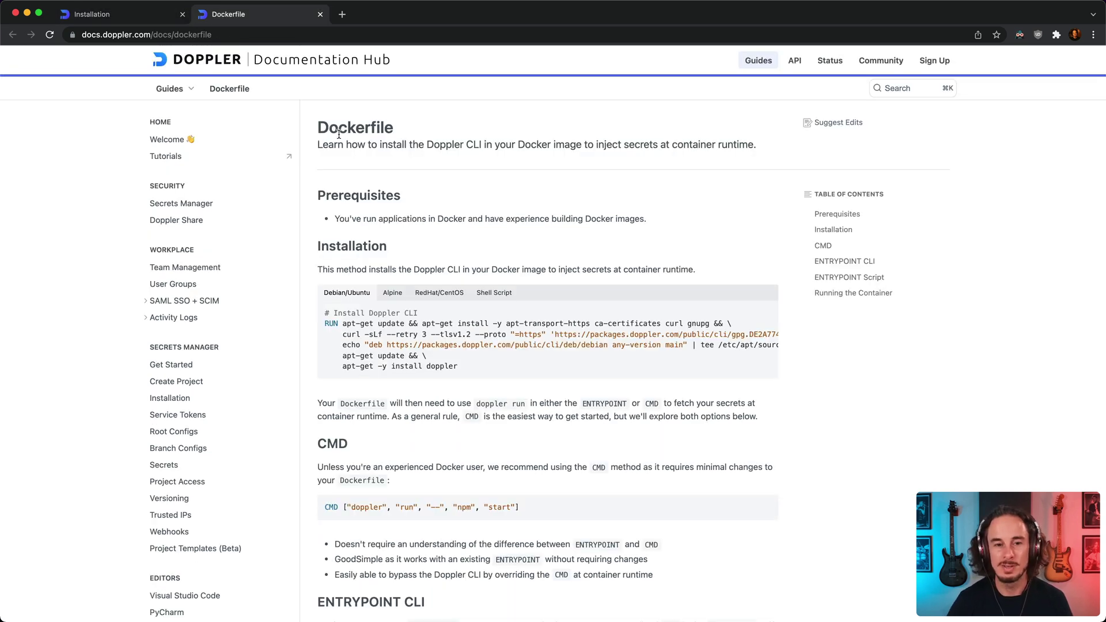
scroll(339, 134, down, 3)
scroll(340, 135, down, 2)
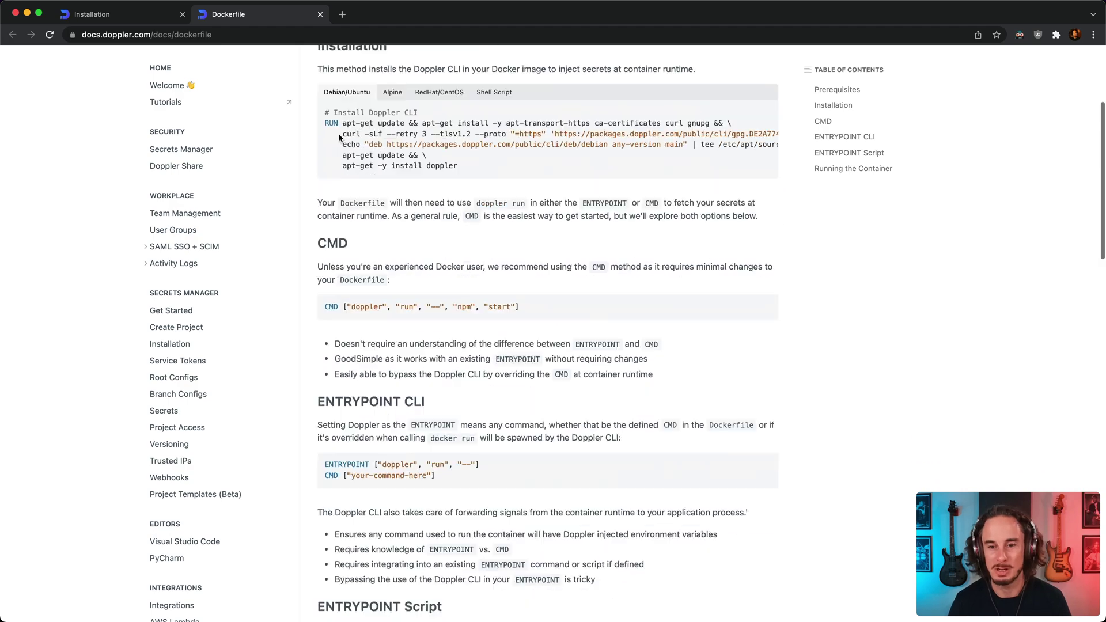
scroll(339, 134, down, 5)
scroll(340, 139, down, 1)
scroll(340, 139, down, 5)
scroll(339, 138, down, 2)
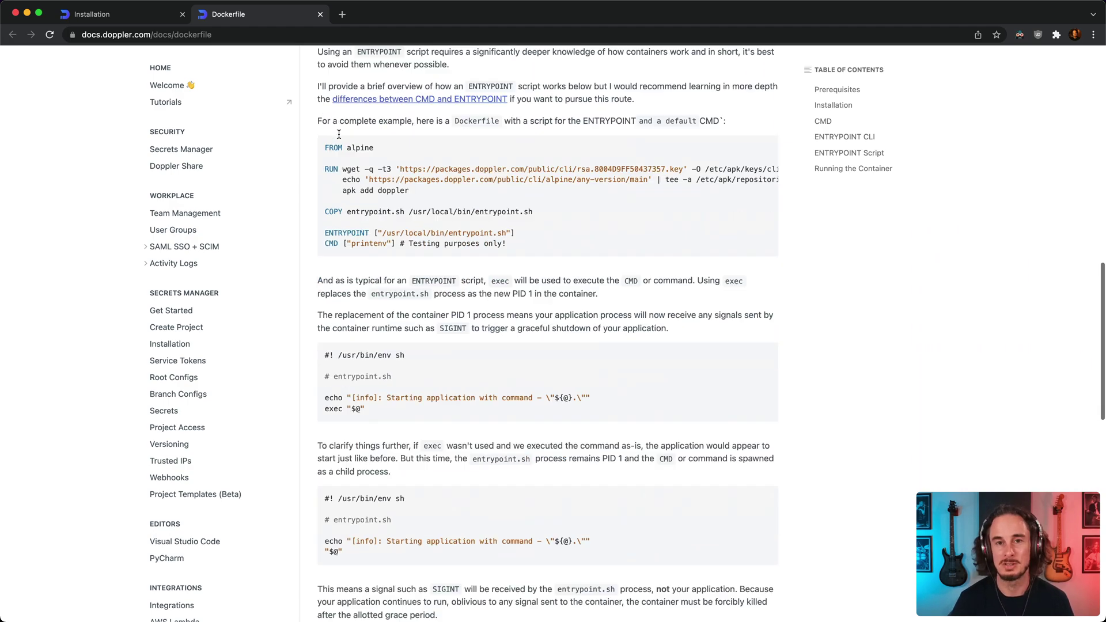
scroll(339, 139, down, 2)
- Install gnupg and Doppler CLI v3.36.2 with the pasted commands and sudo password, then clear the screen
text(brew install gnupg (curl -Ls --tlsv1.2 --proto "=https" --retry 3 https://cli.doppler.com/install.sh || wget -t 3 -qO- https://cli.doppler.com/install.sh) | sudo sh -s -- --verify-signature)
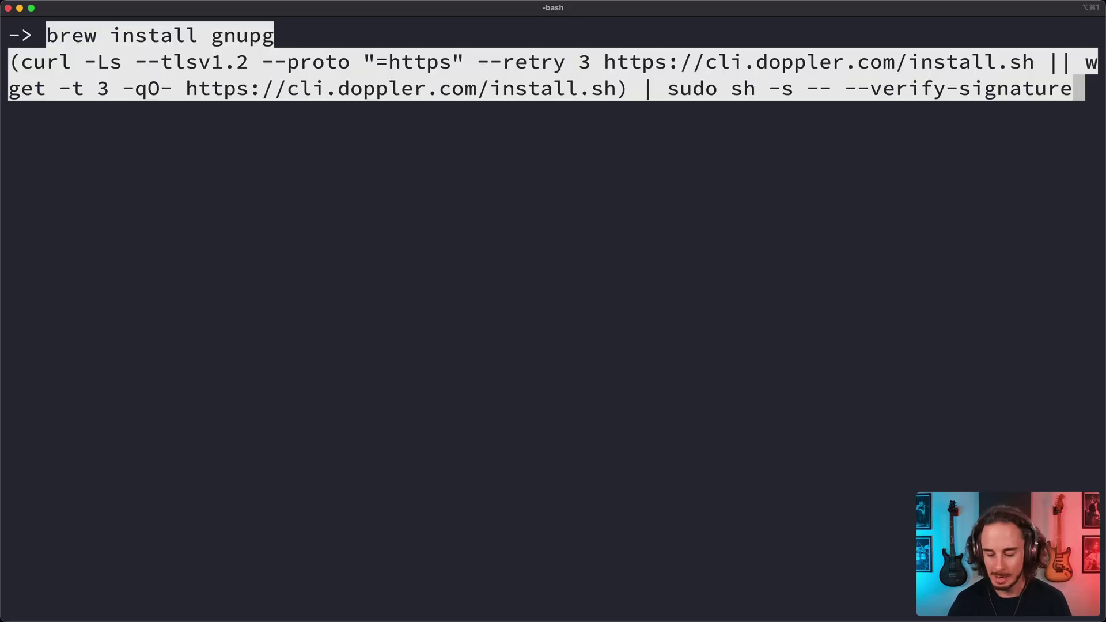
key(Return)
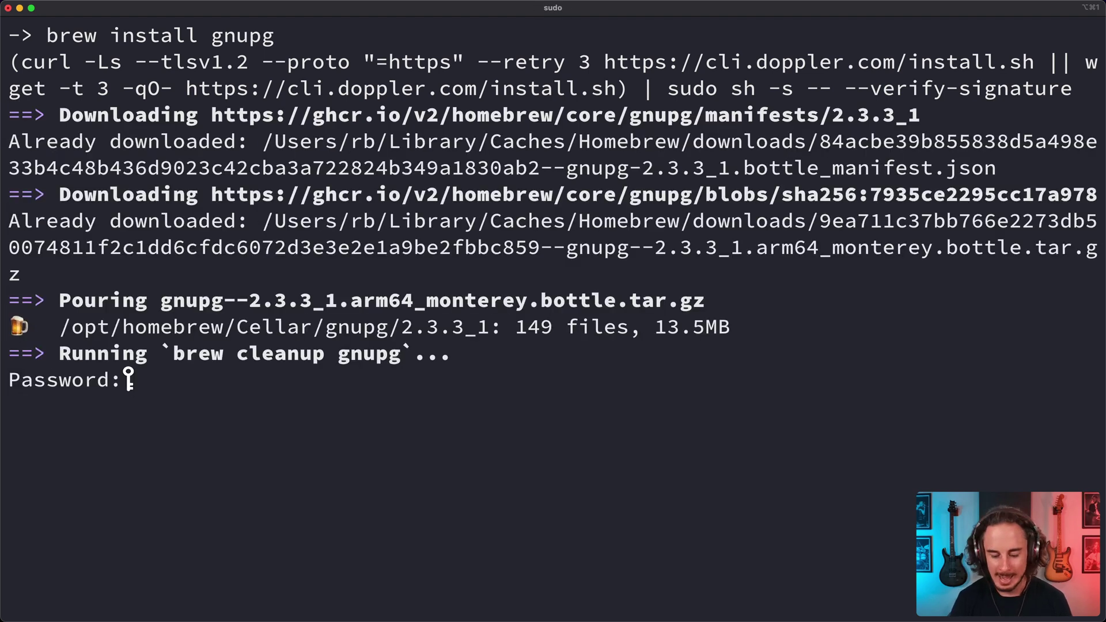
key(Return)
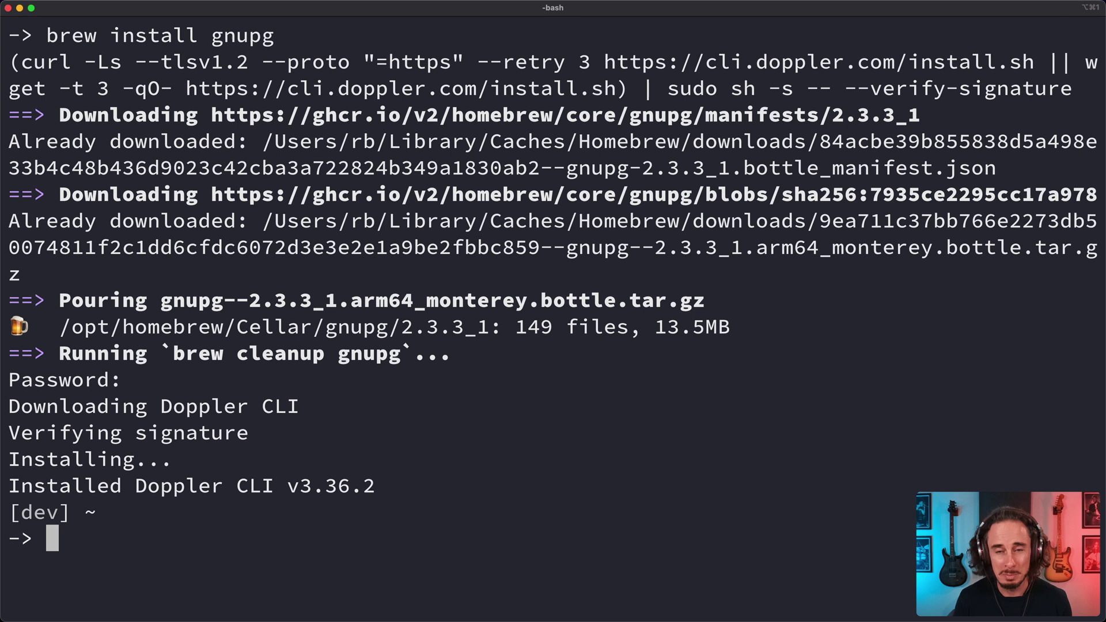
key(ctrl+l)
text(dop)
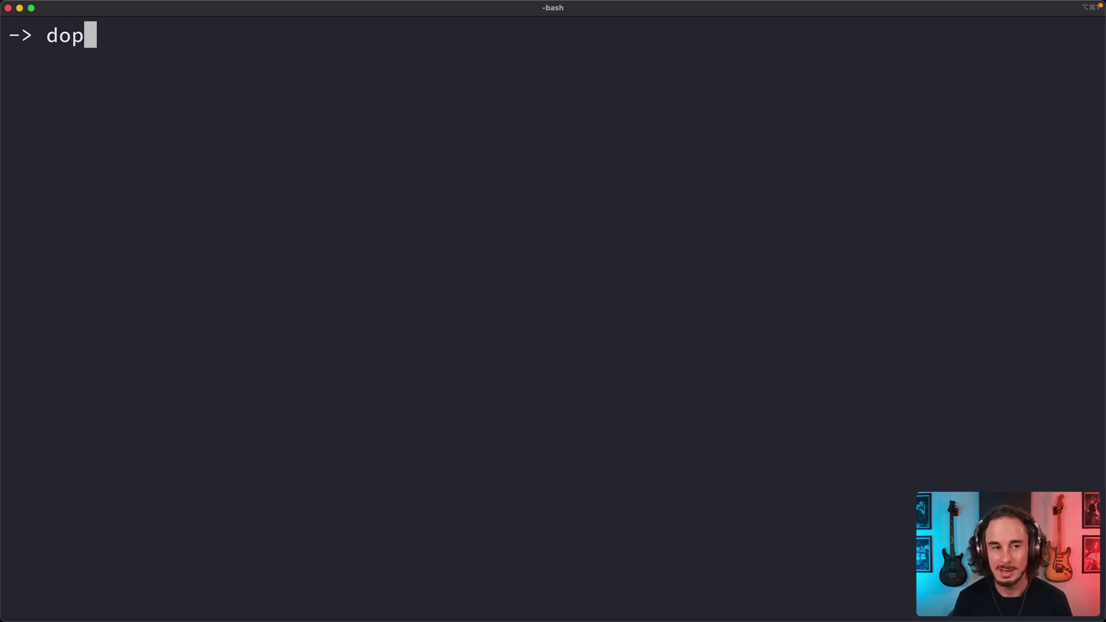
text(pler login)
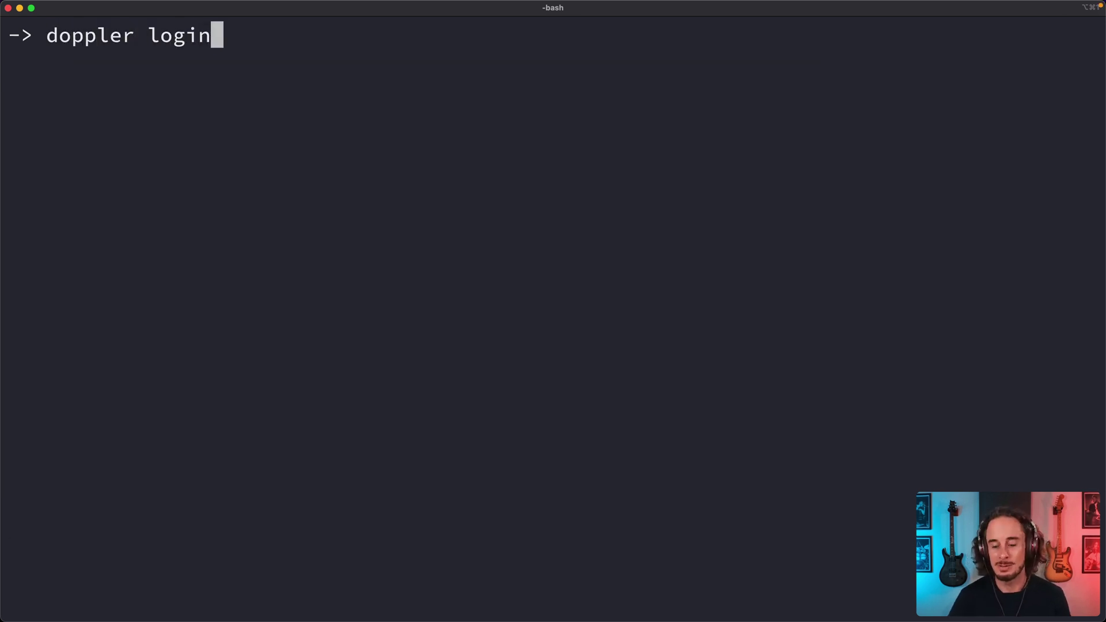
- Run doppler login and accept opening the authorization page in the browser
key(Return)
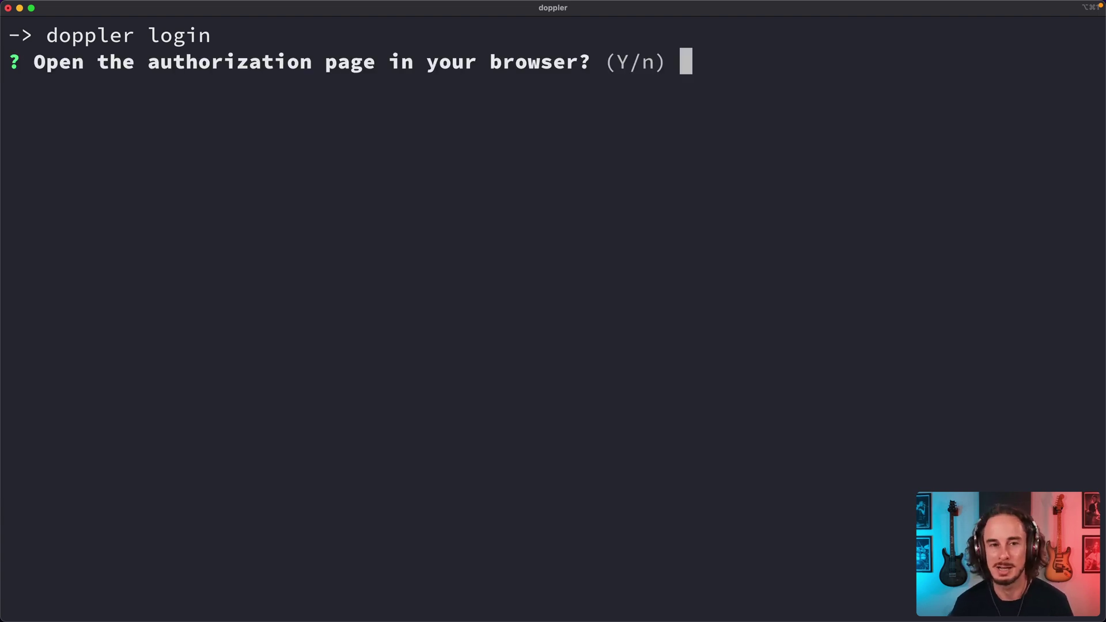
key(Return)
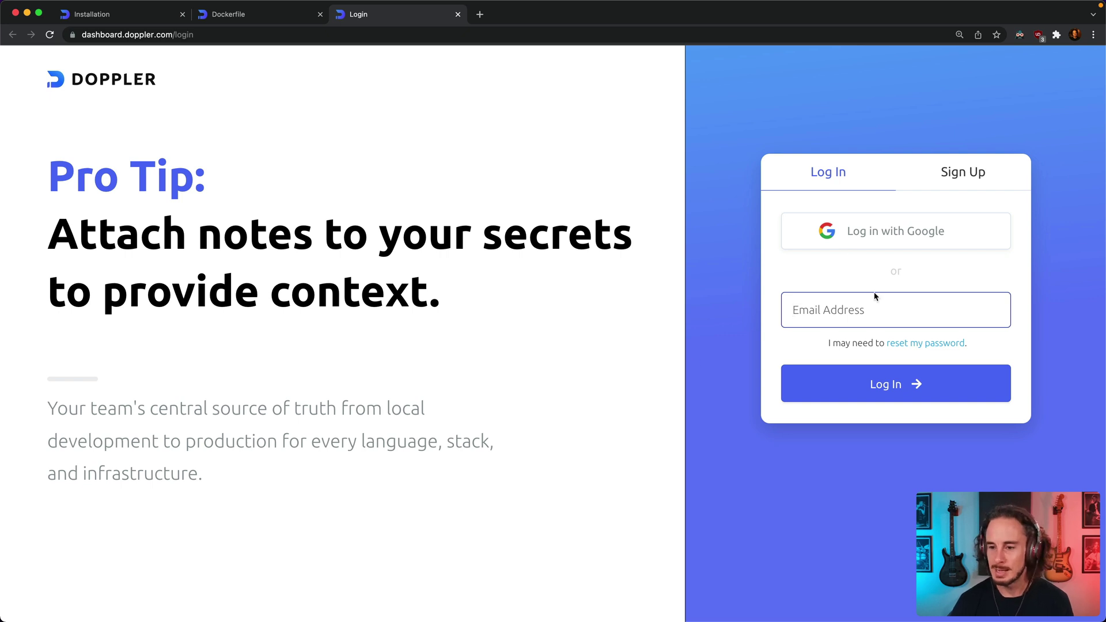
- Sign in to the Doppler dashboard with the Google account
click(968, 189)
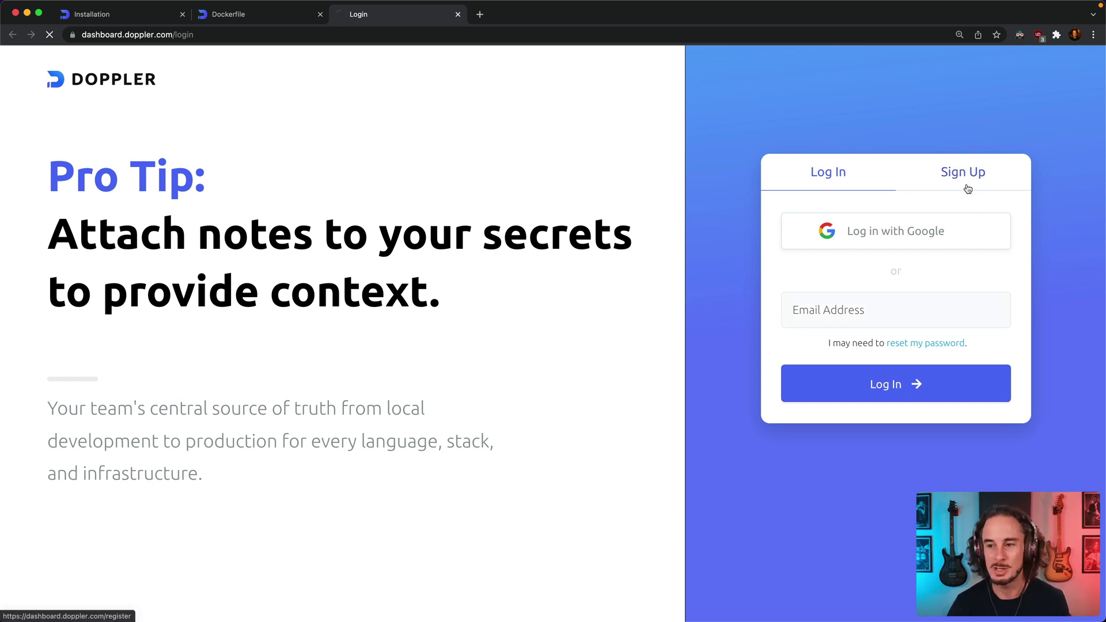
click(837, 178)
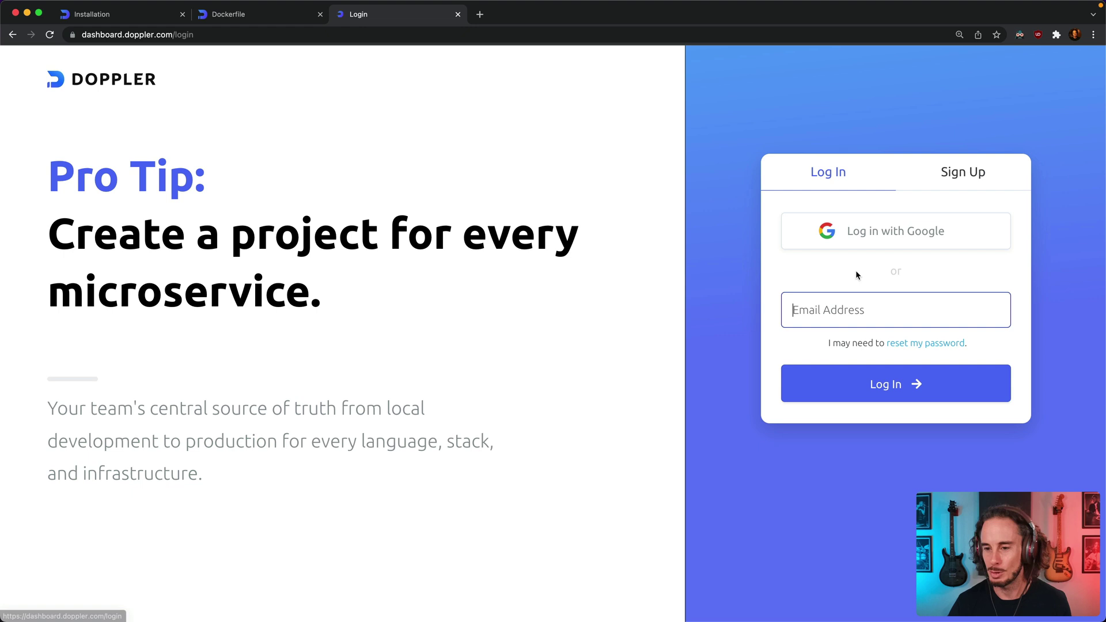
click(868, 228)
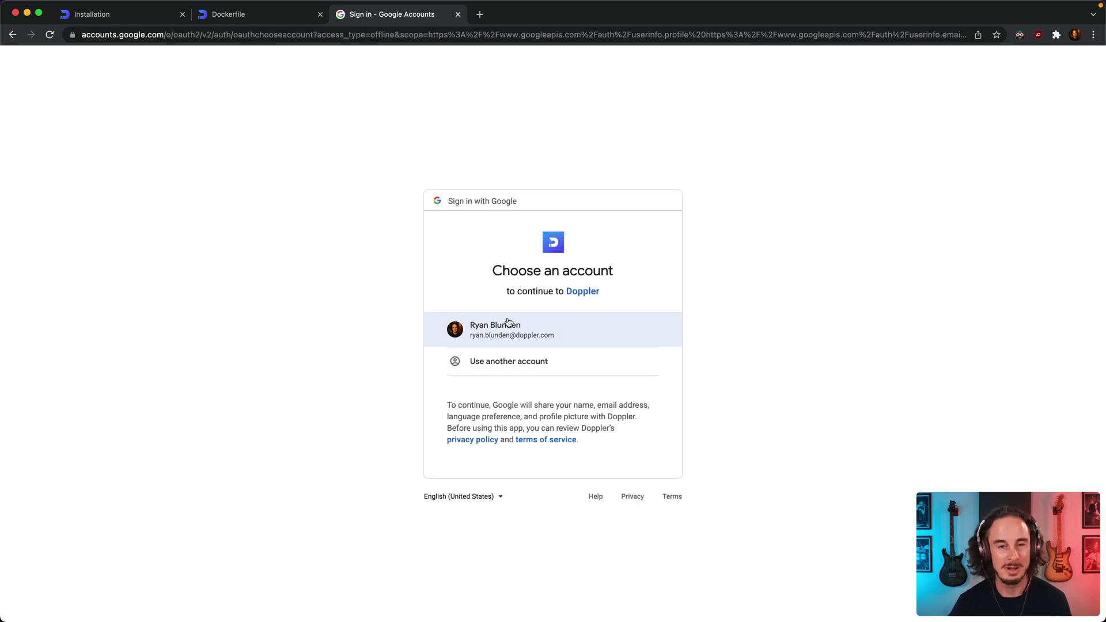
click(508, 322)
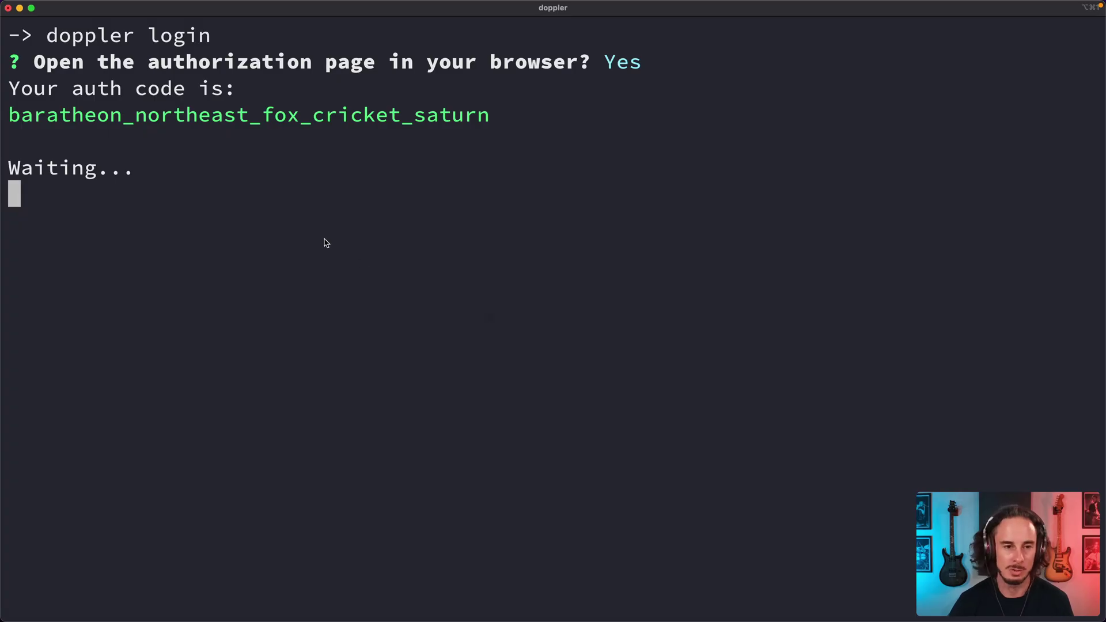
- Verify the pasted CLI auth code, choose the workplace and finish the login
key(super+v)
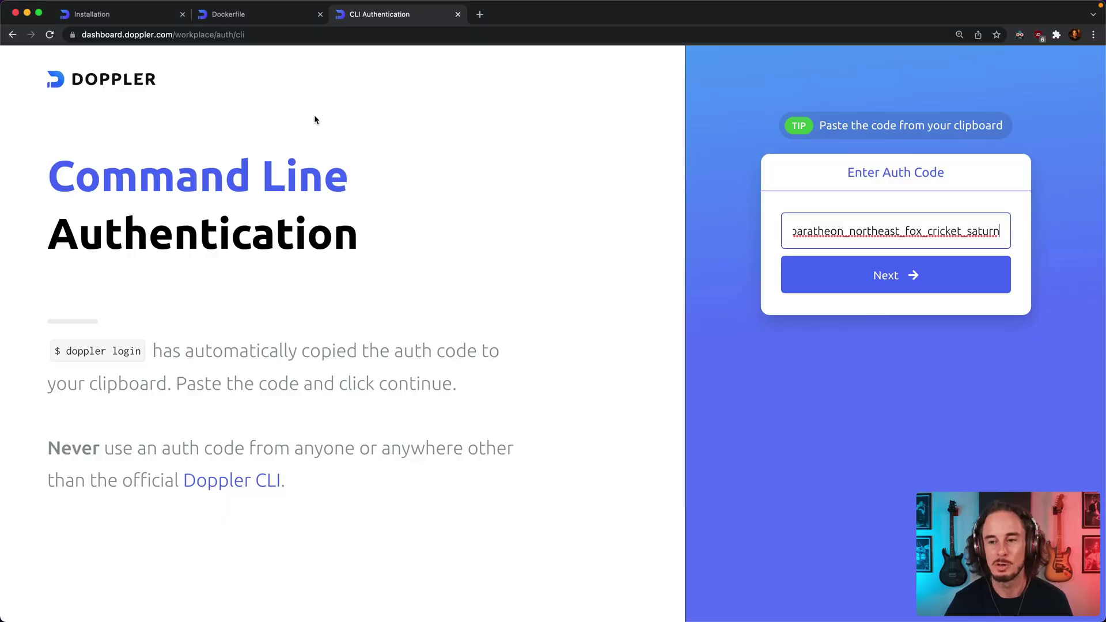
key(Return)
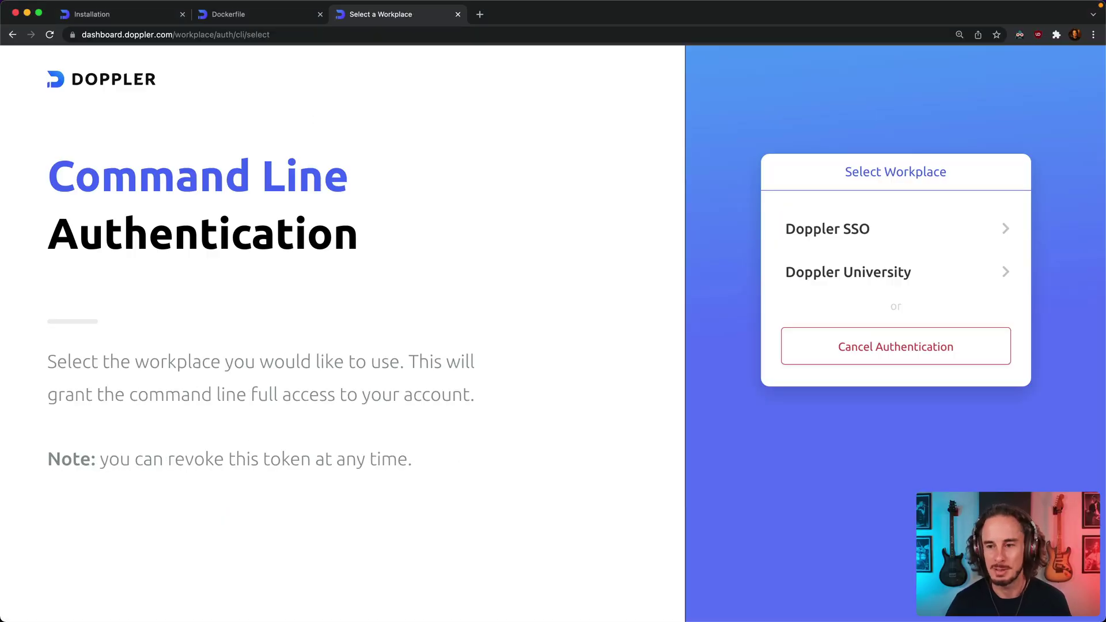
click(899, 259)
click(899, 260)
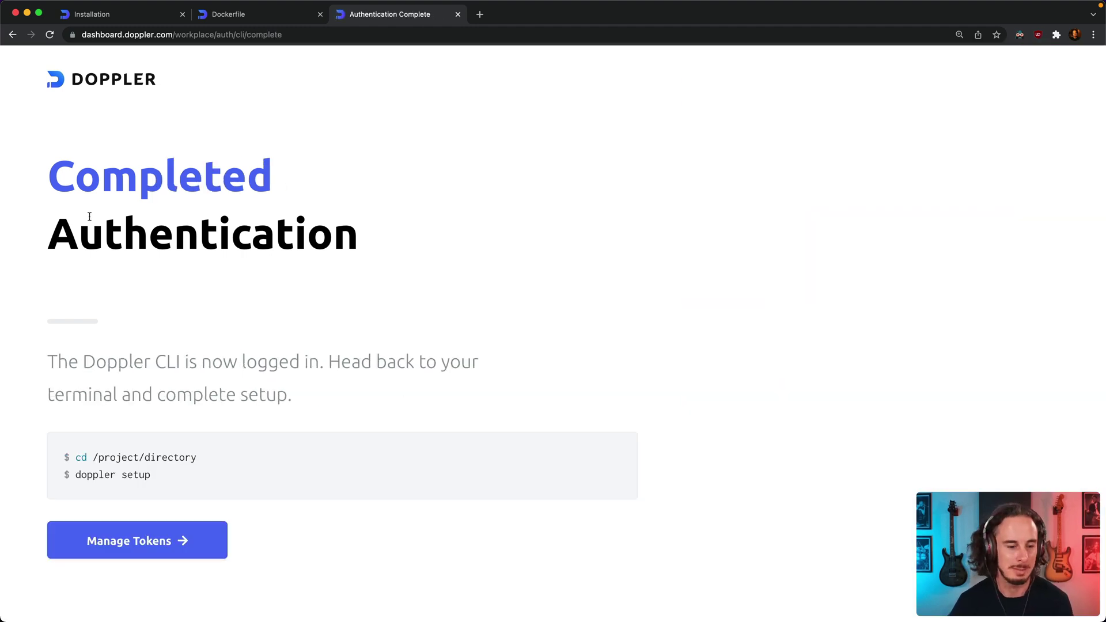
key(super+Tab)
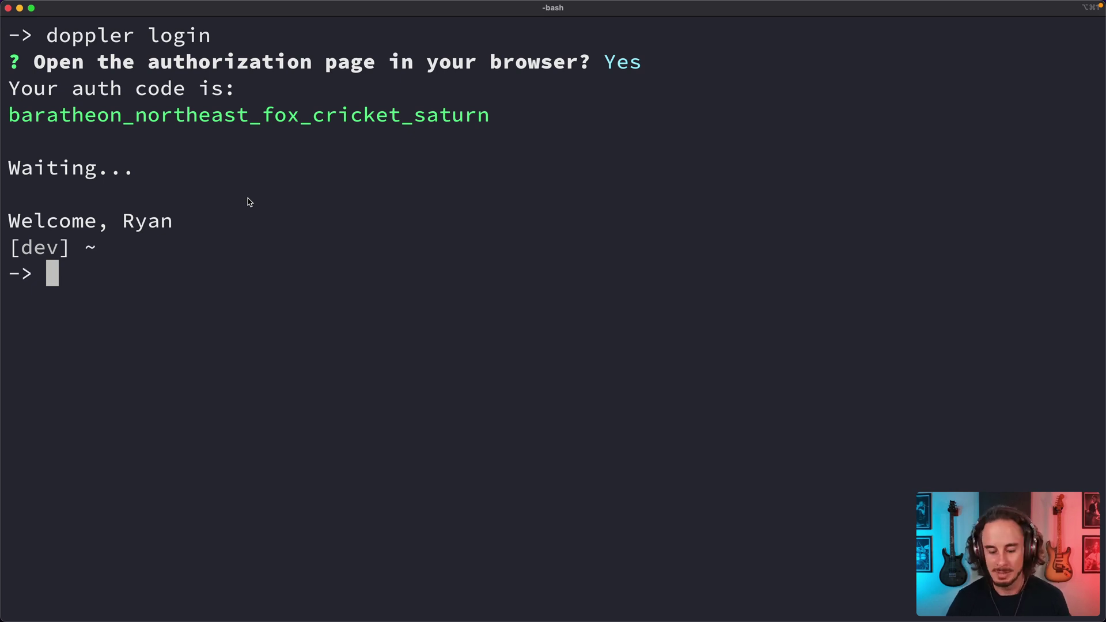
- Clear the screen and run doppler projects to list backend, dotnet and frontend
key(super+k)
text(doppl)
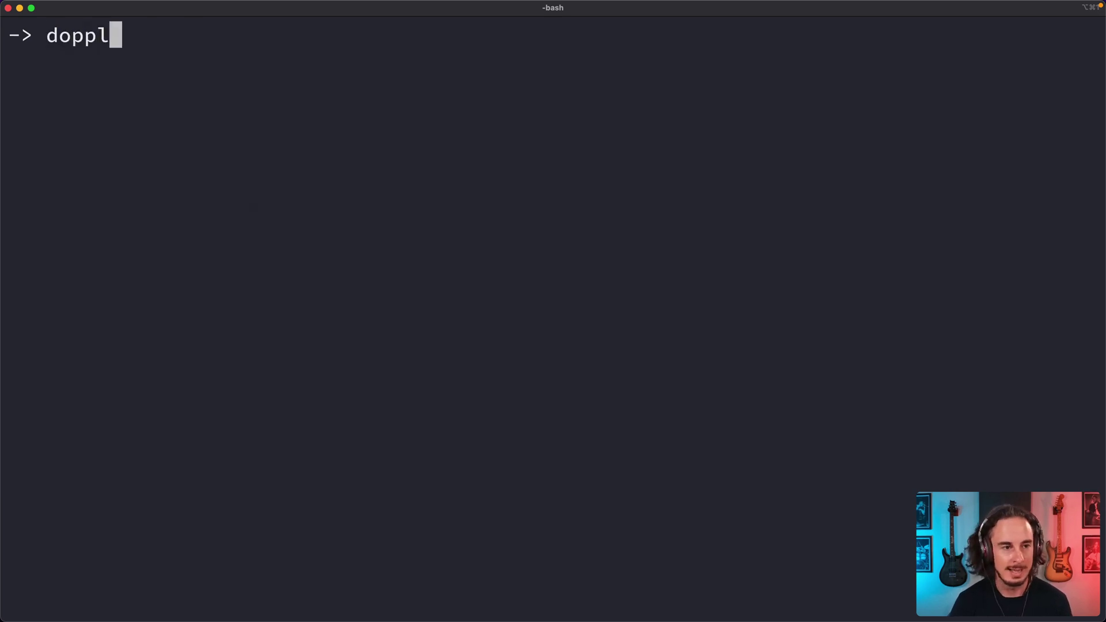
text(er projects)
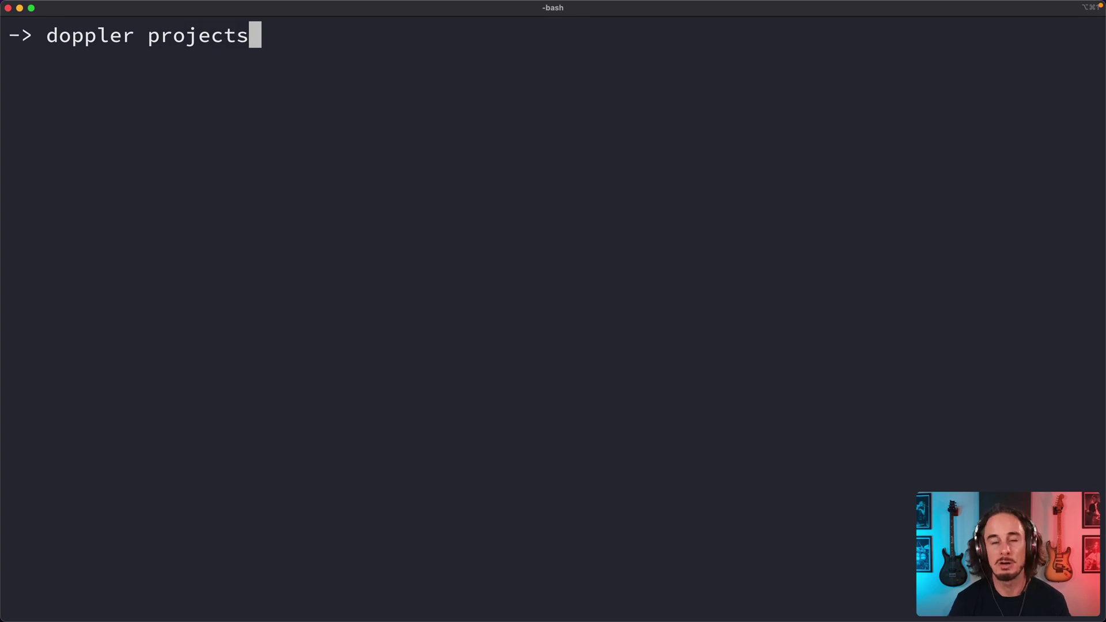
key(Return)
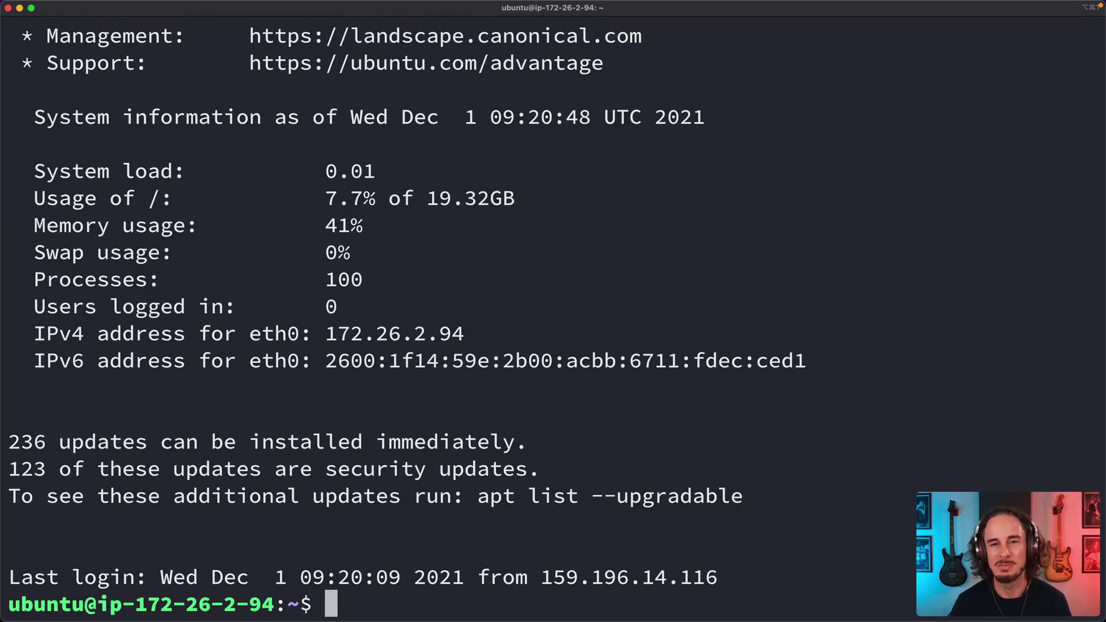
- Run the Debian/Ubuntu install commands on the VM, then show the Doppler dashboard projects page
key(ctrl+l)
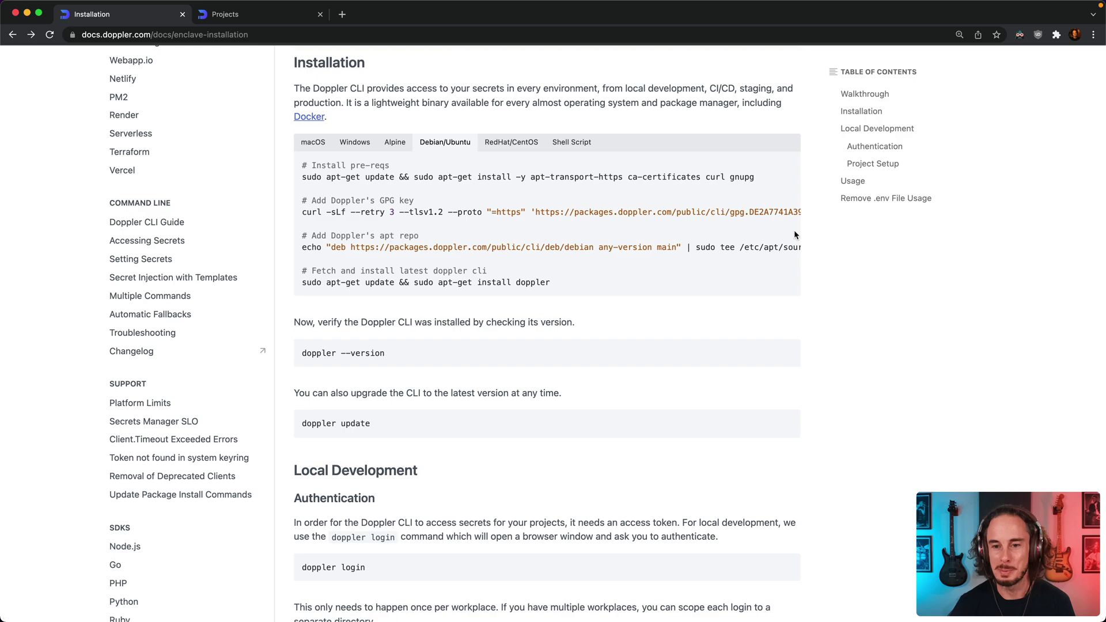
click(785, 166)
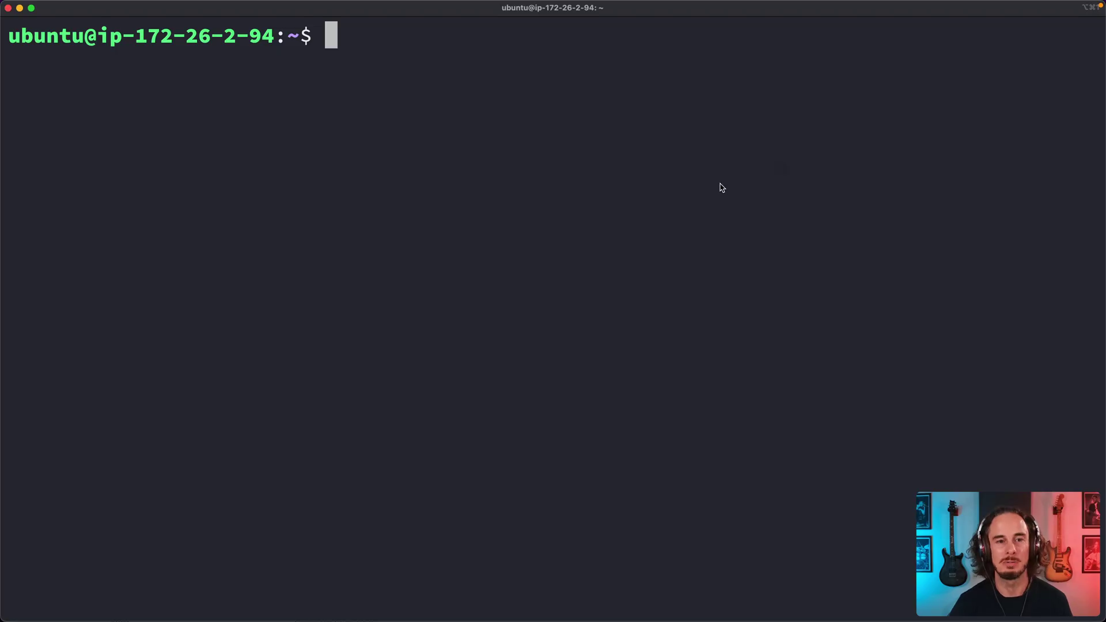
key(super+v)
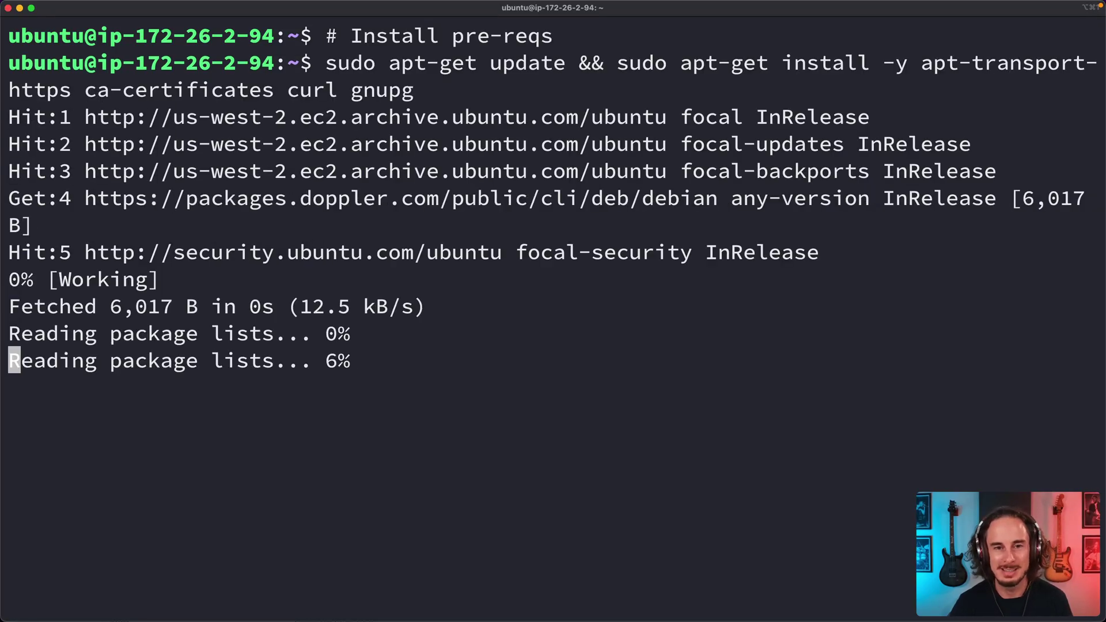
key(super+Tab)
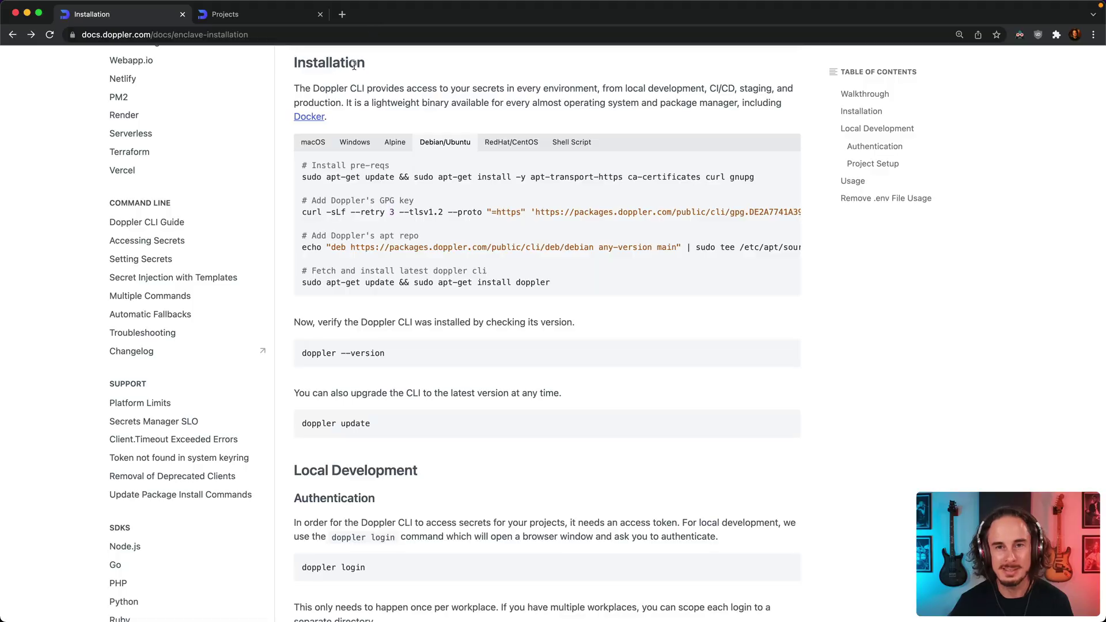
click(286, 15)
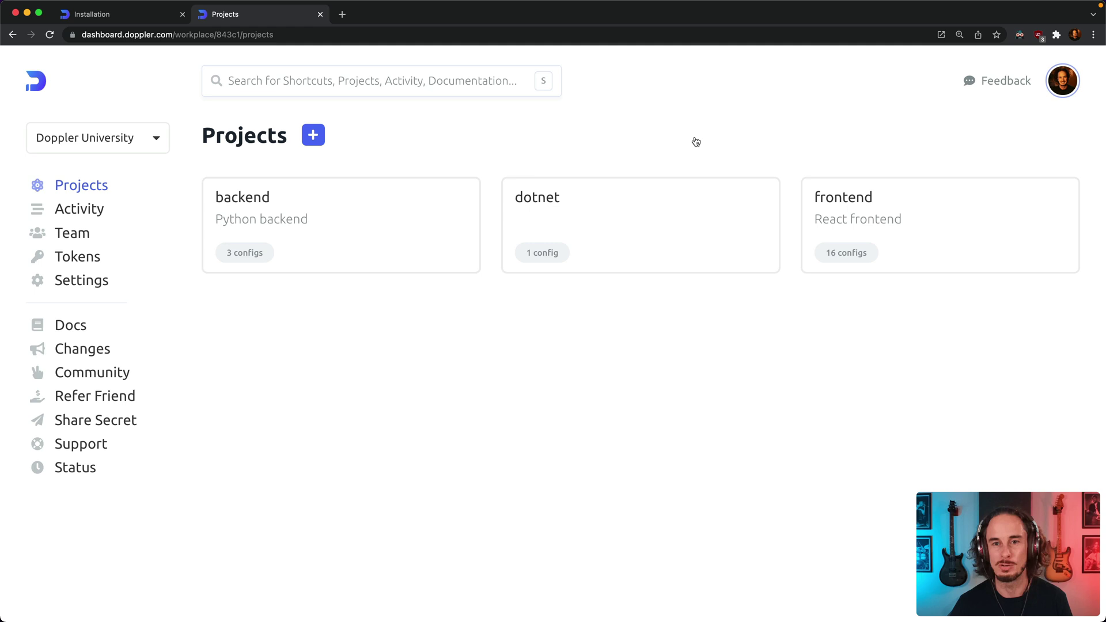
- Generate a read-access 'Production' service token for backend's prd config and copy its value
click(386, 191)
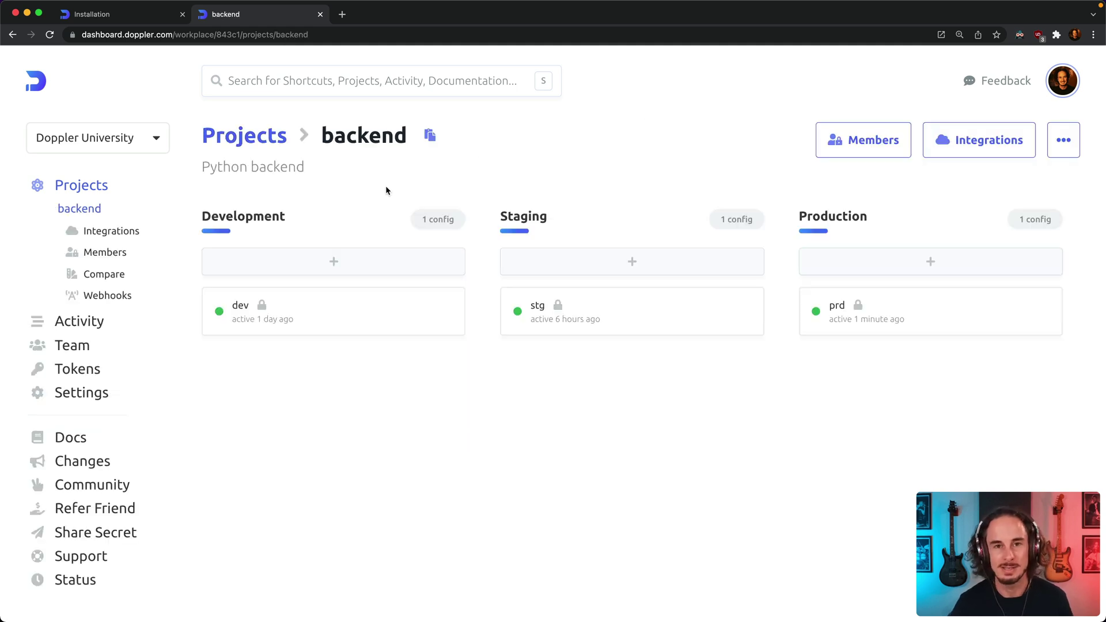
click(916, 305)
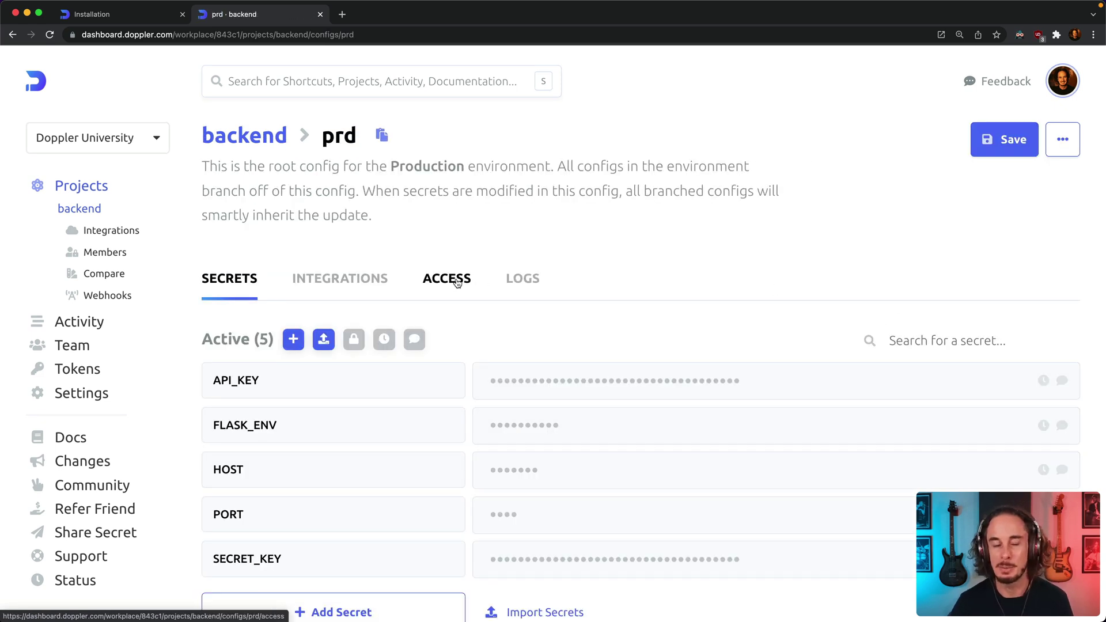
click(446, 279)
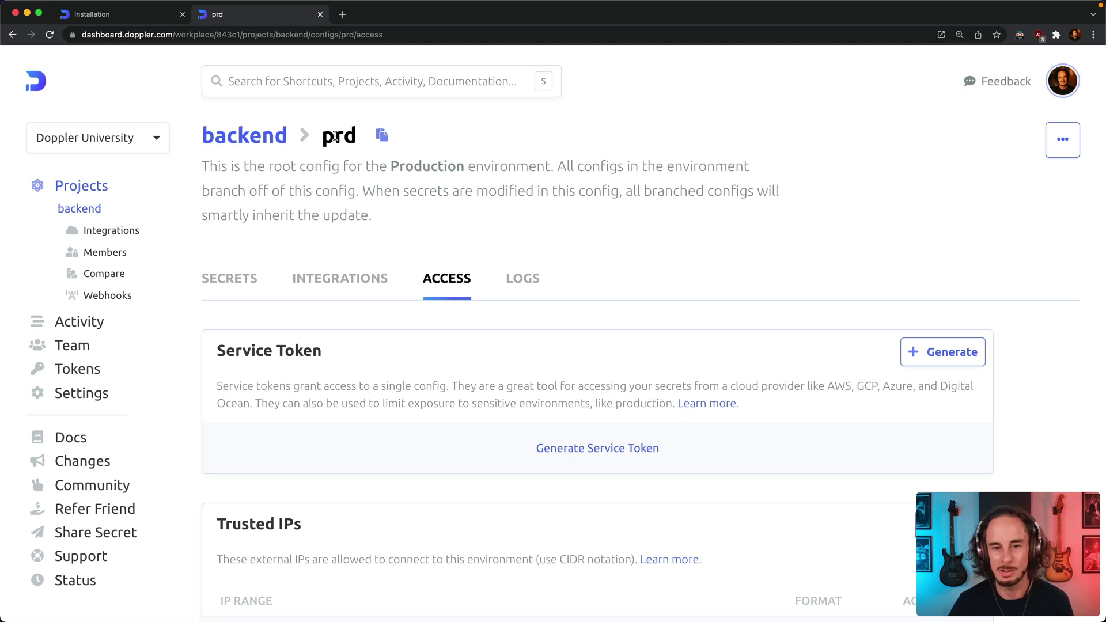
click(594, 448)
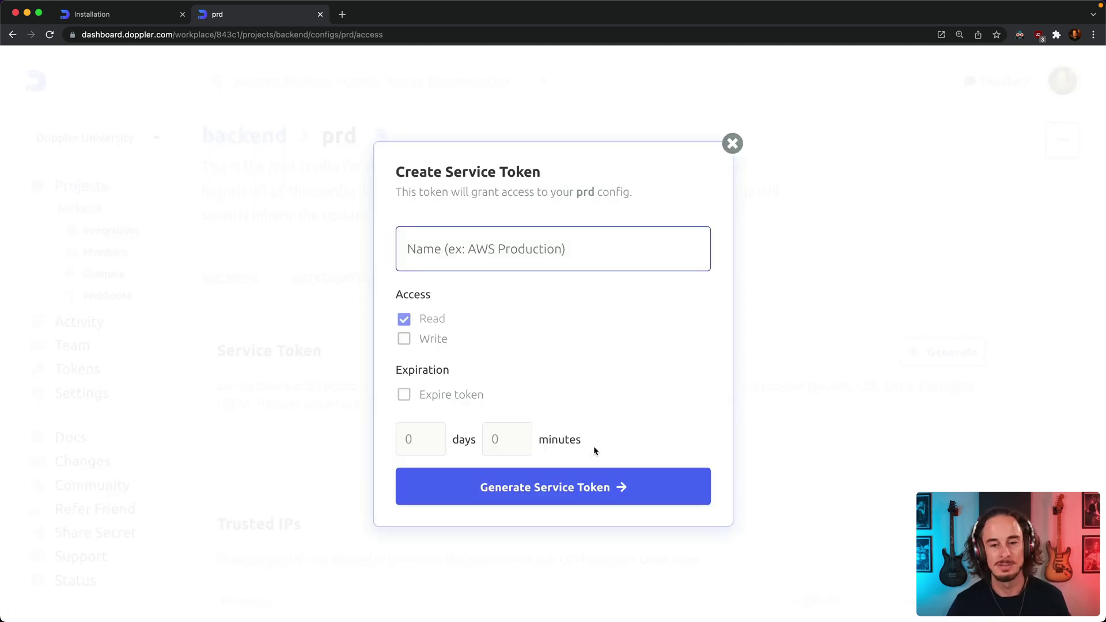
text(Producti)
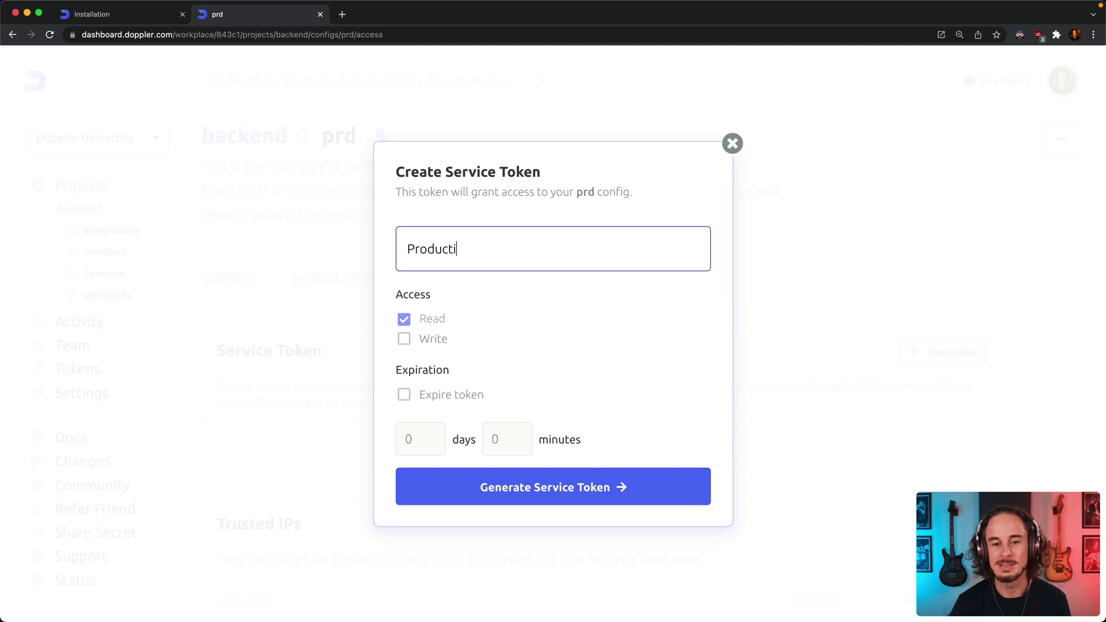
text(on)
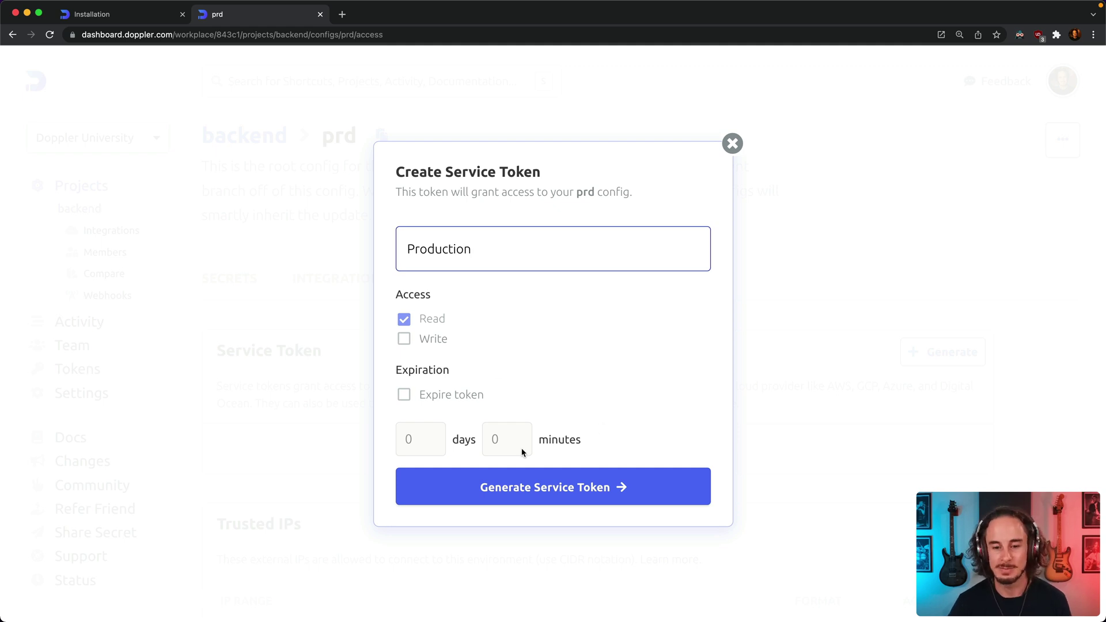
click(527, 489)
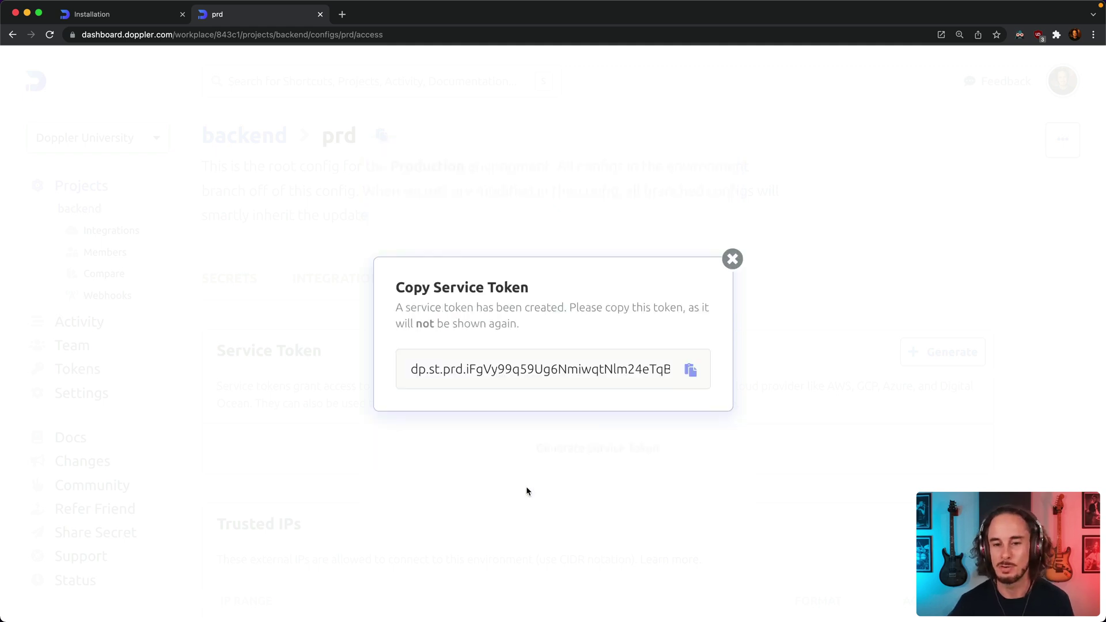
click(691, 370)
click(732, 260)
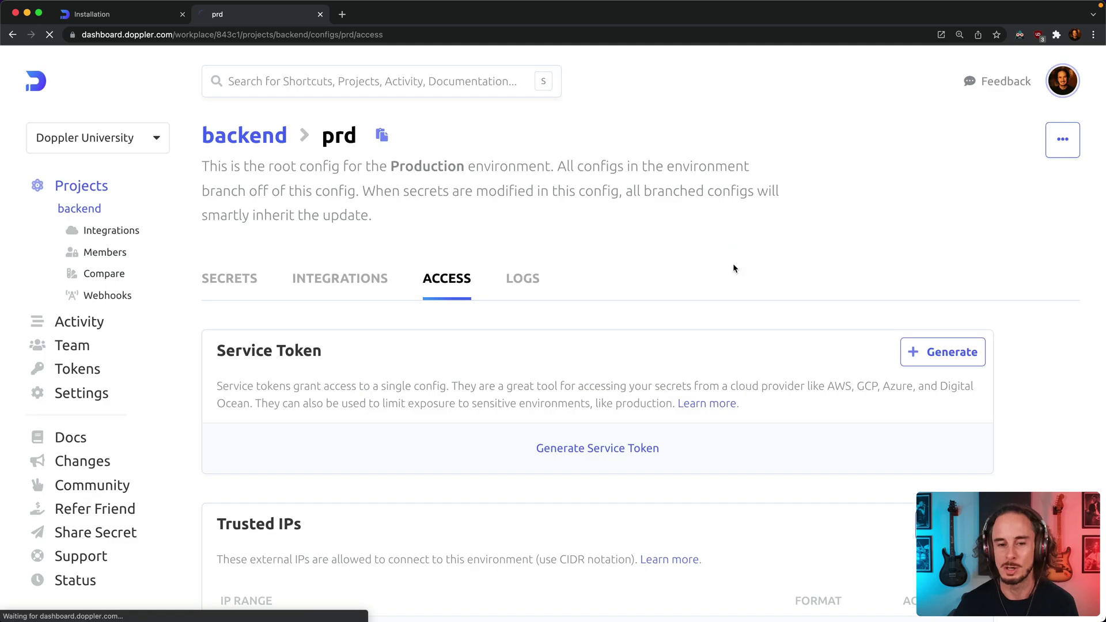
key(super+Tab)
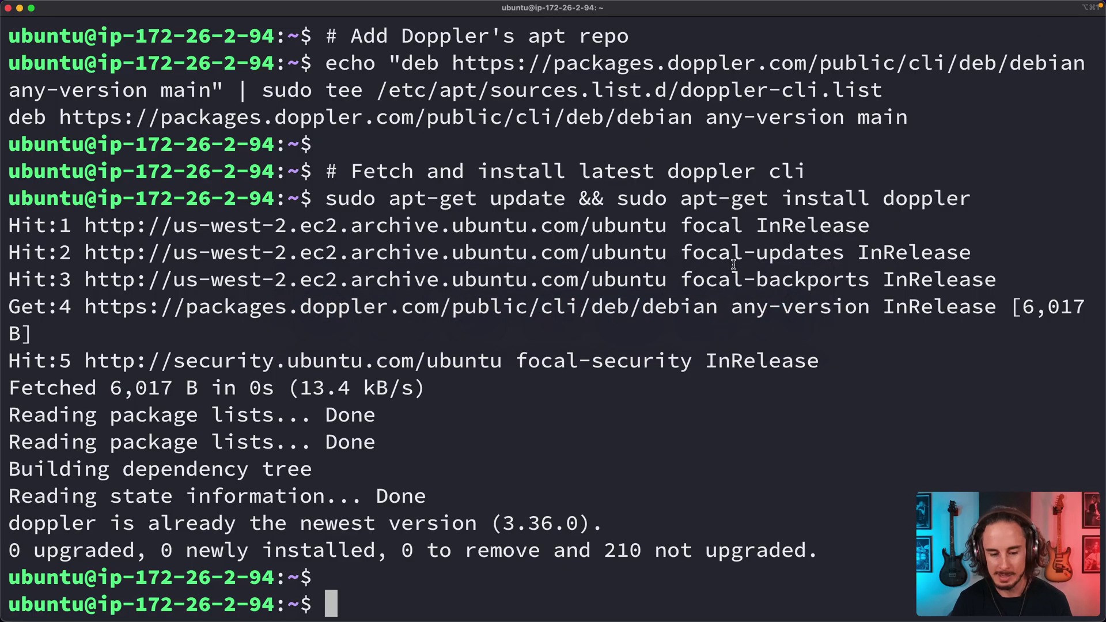
- Run doppler on the VM to print its command help, clearing the screen before and after
key(ctrl+l)
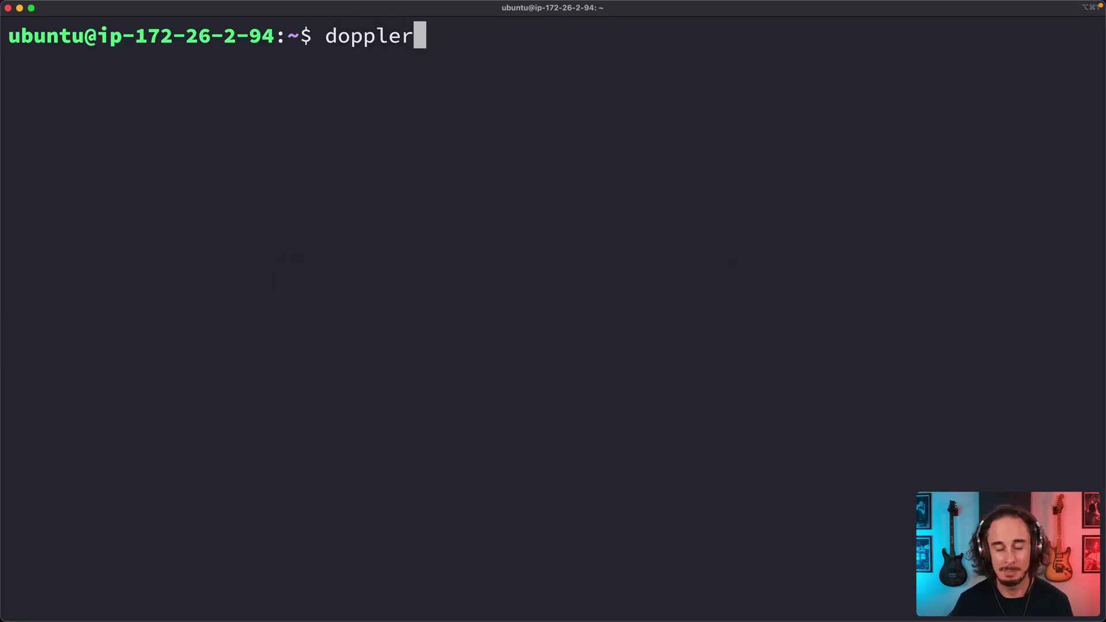
key(Return)
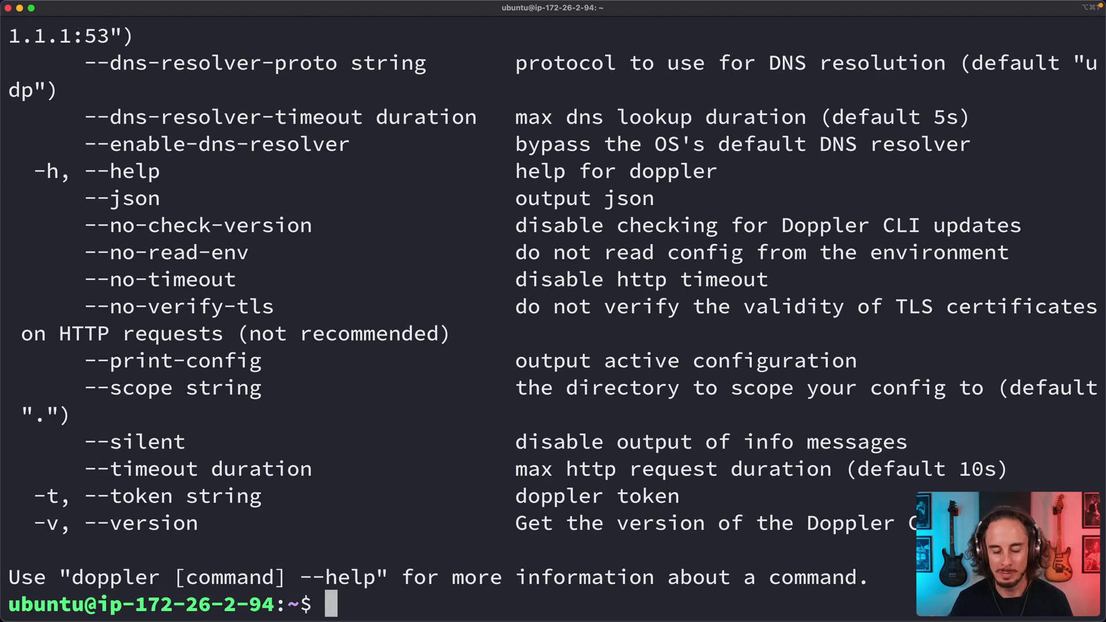
key(ctrl+l)
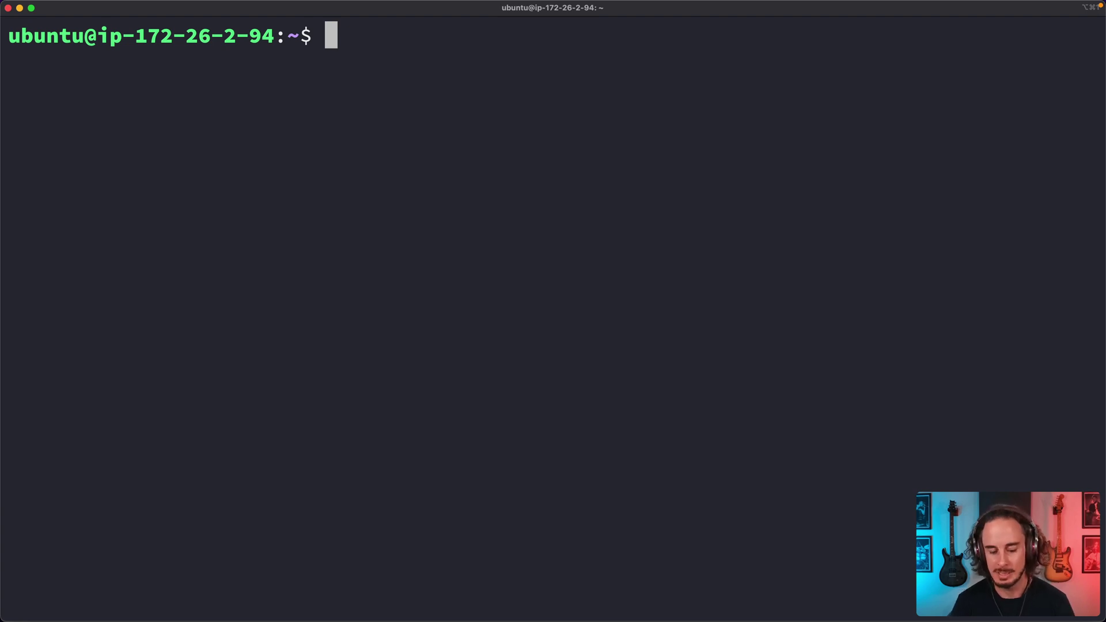
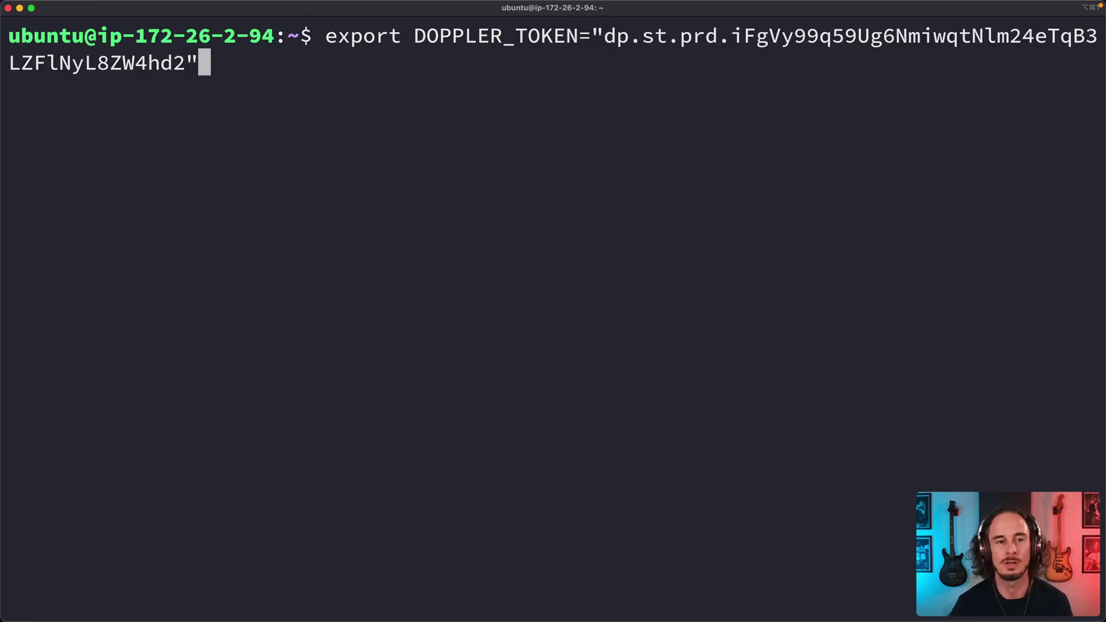
- Export the Production token as DOPPLER_TOKEN and run doppler secrets to list backend prd secrets
key(Return)
key(ctrl+l)
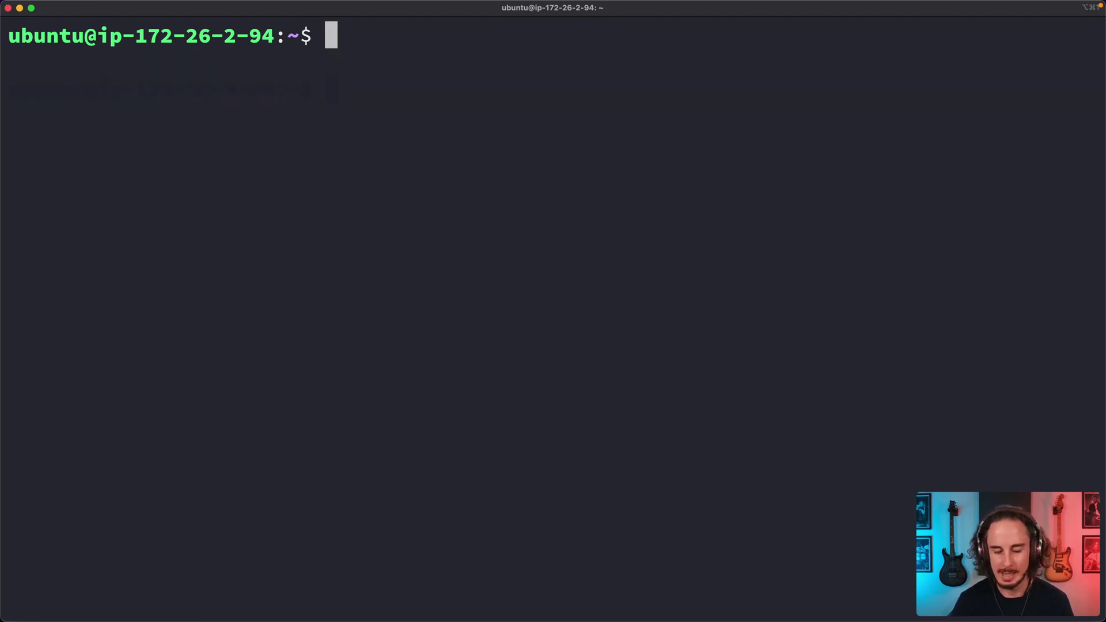
text(doppler serets)
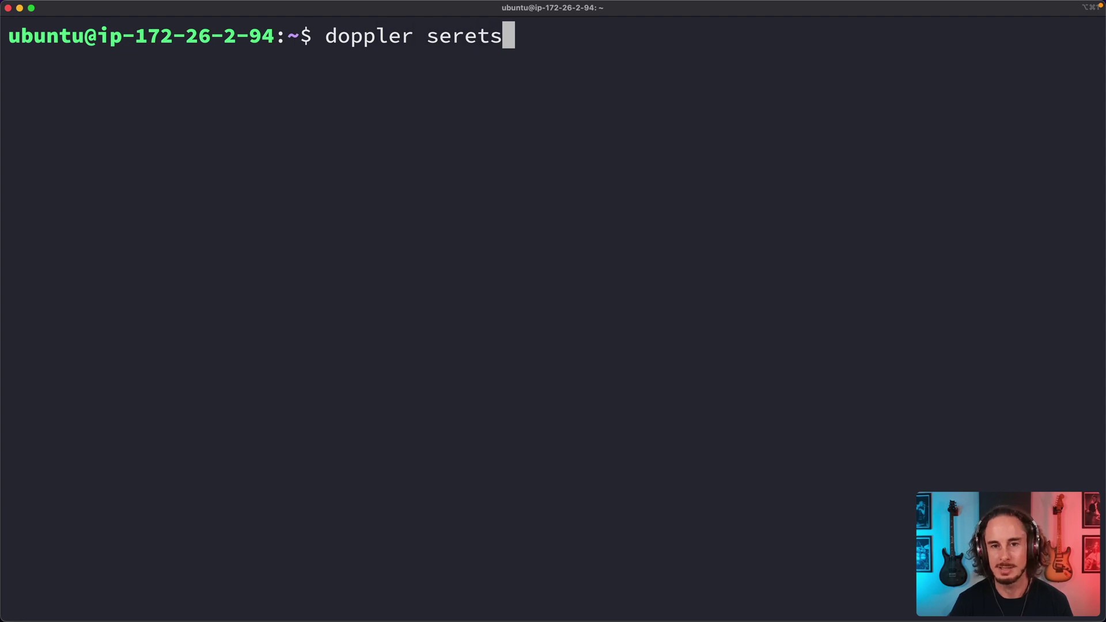
key(BackSpace)
key(BackSpace)
key(BackSpace)
key(BackSpace)
text(crets)
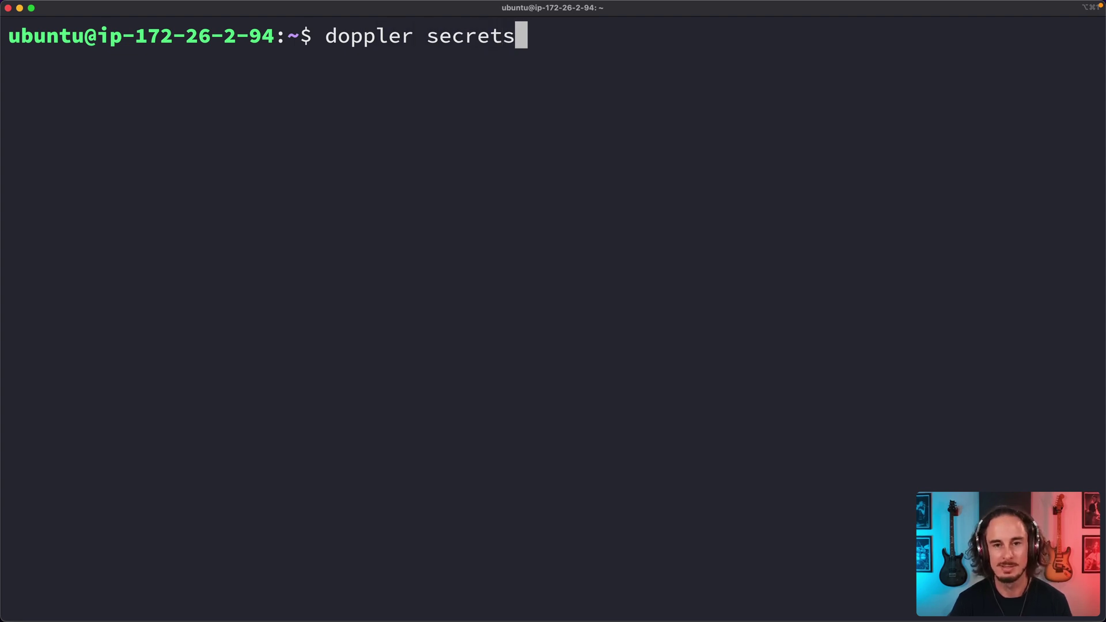
key(Return)
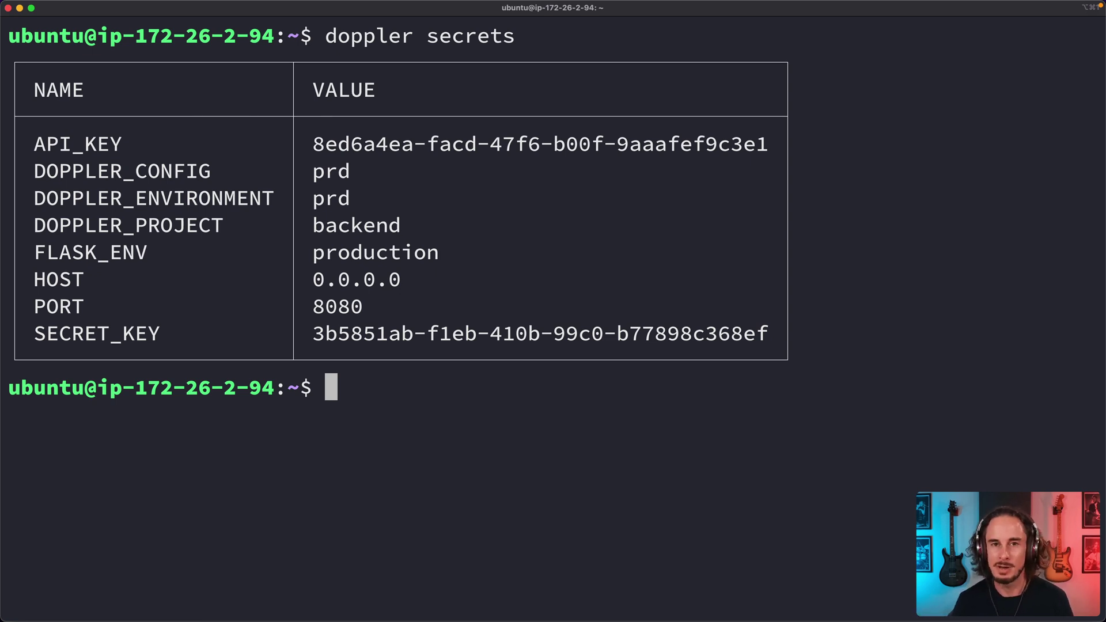
- Unset DOPPLER_TOKEN and rerun doppler secrets to get the 'you must provide a token' error
key(ctrl+l)
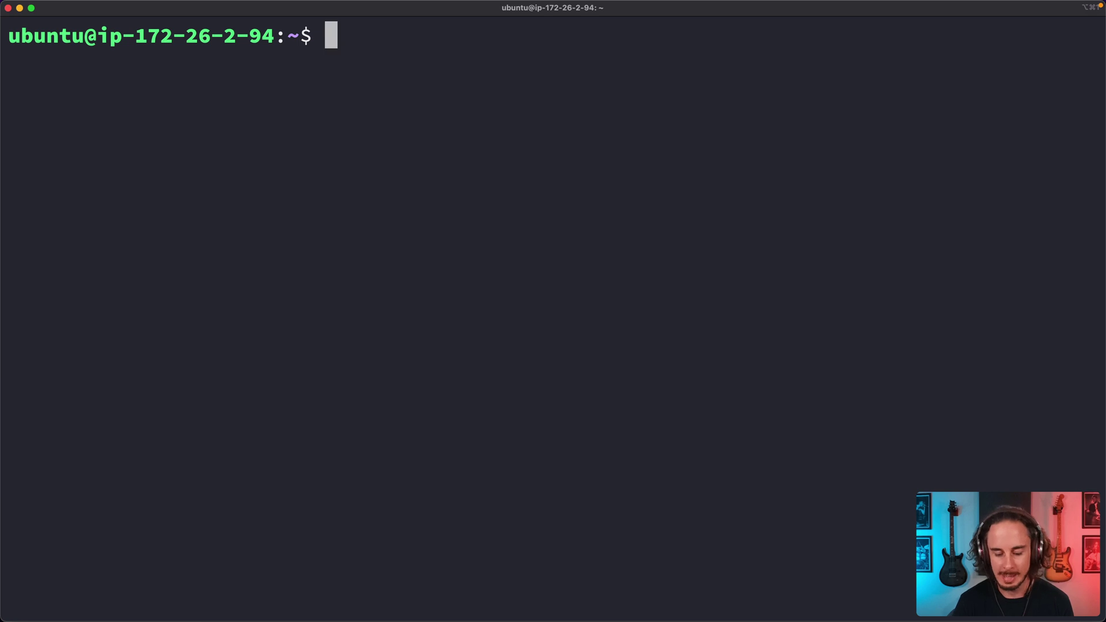
text(unset DOPPLER_TOKEN)
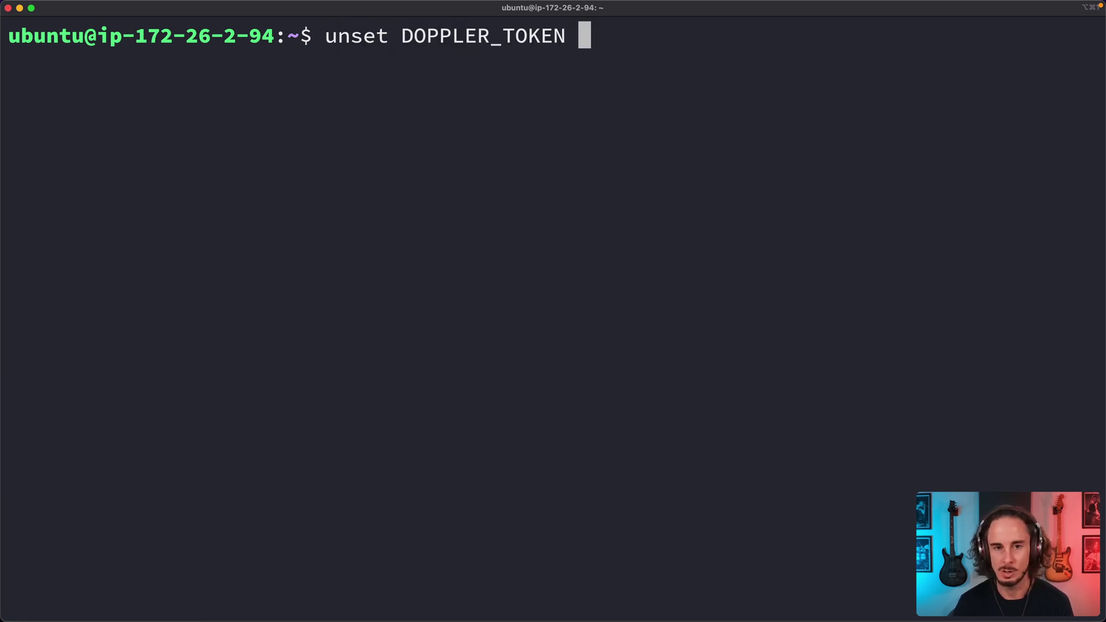
key(Return)
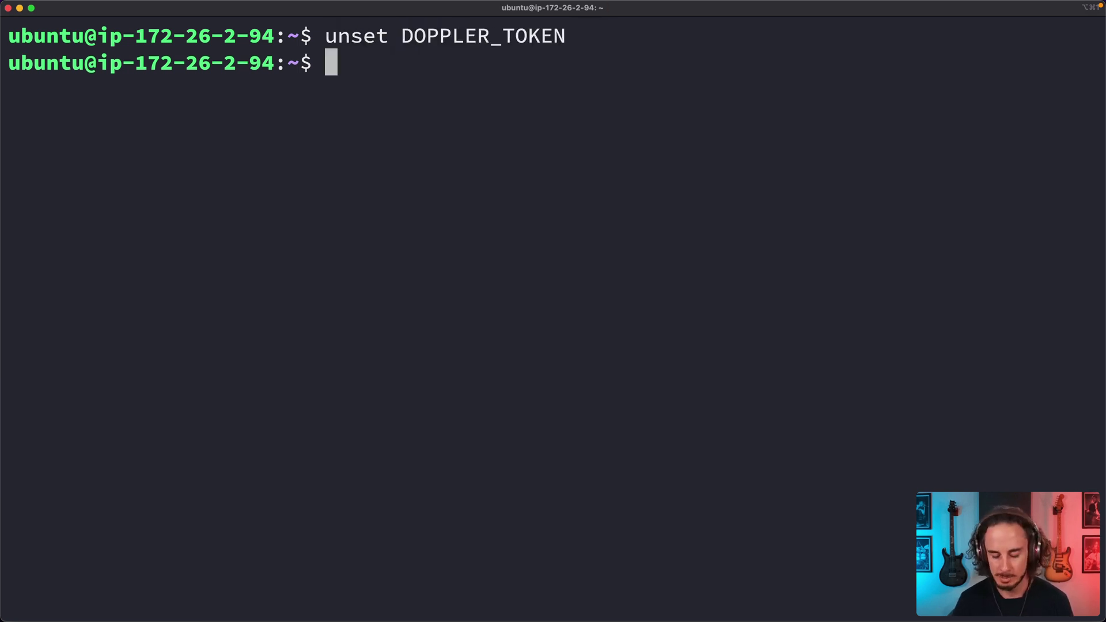
key(ctrl+l)
text(doppler secre)
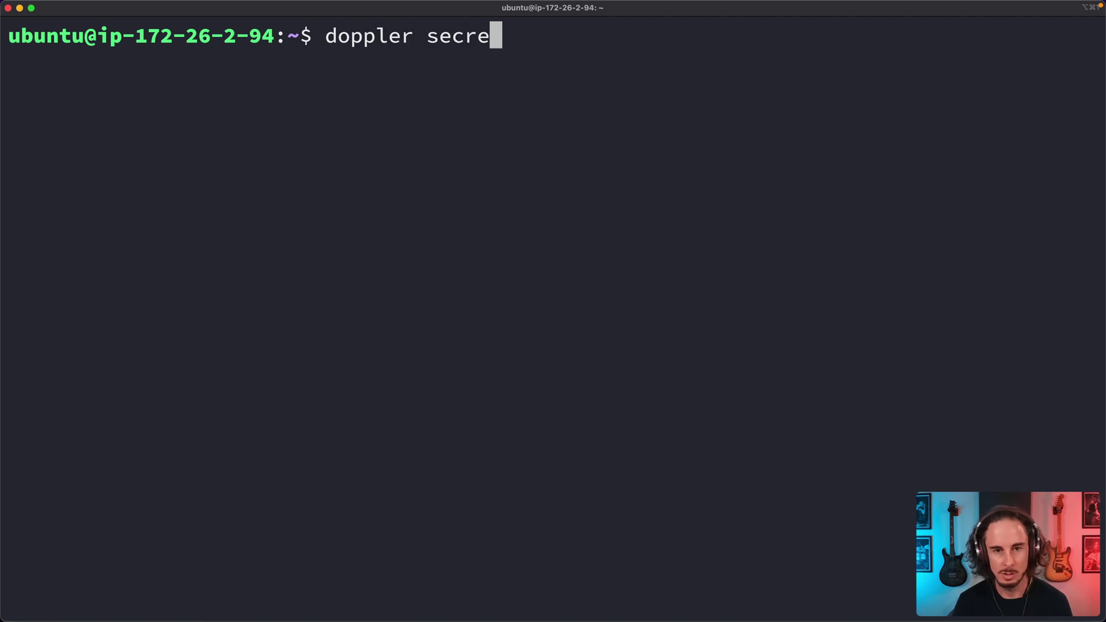
text(ts)
key(Return)
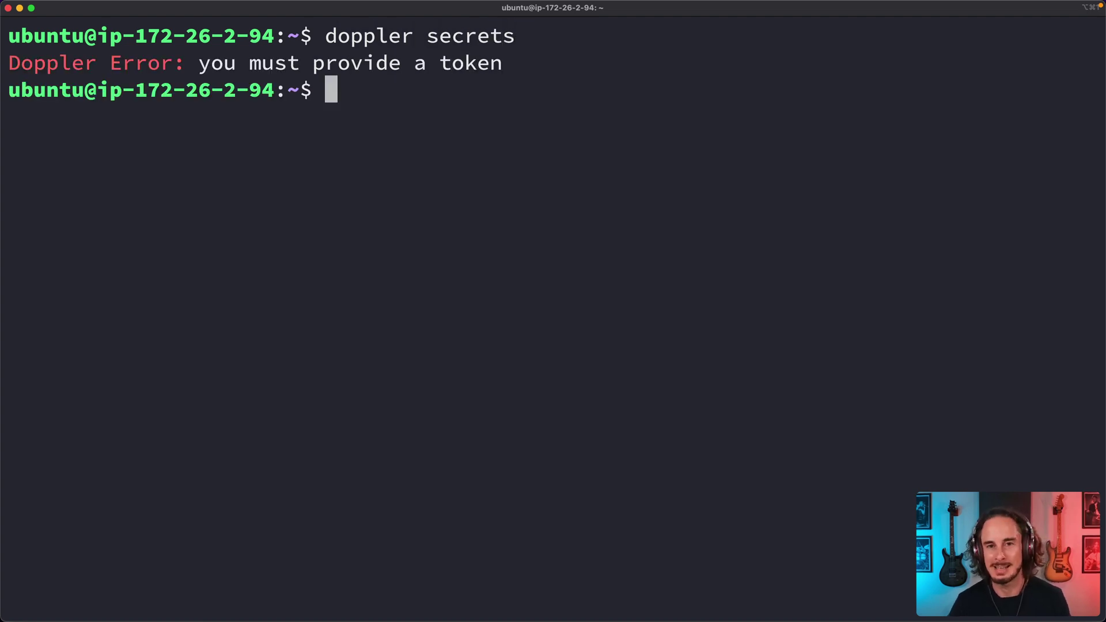
- Pipe the pasted token into 'doppler configure set token --scope $HOME' and clear the screen
key(ctrl+l)
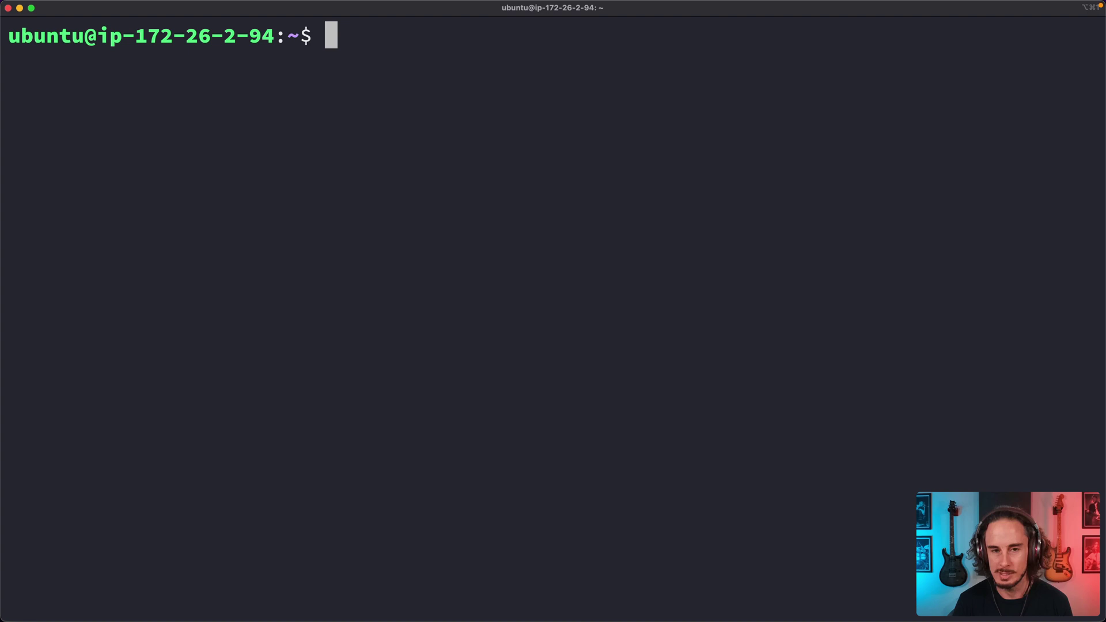
text(ecoh)
key(BackSpace)
key(BackSpace)
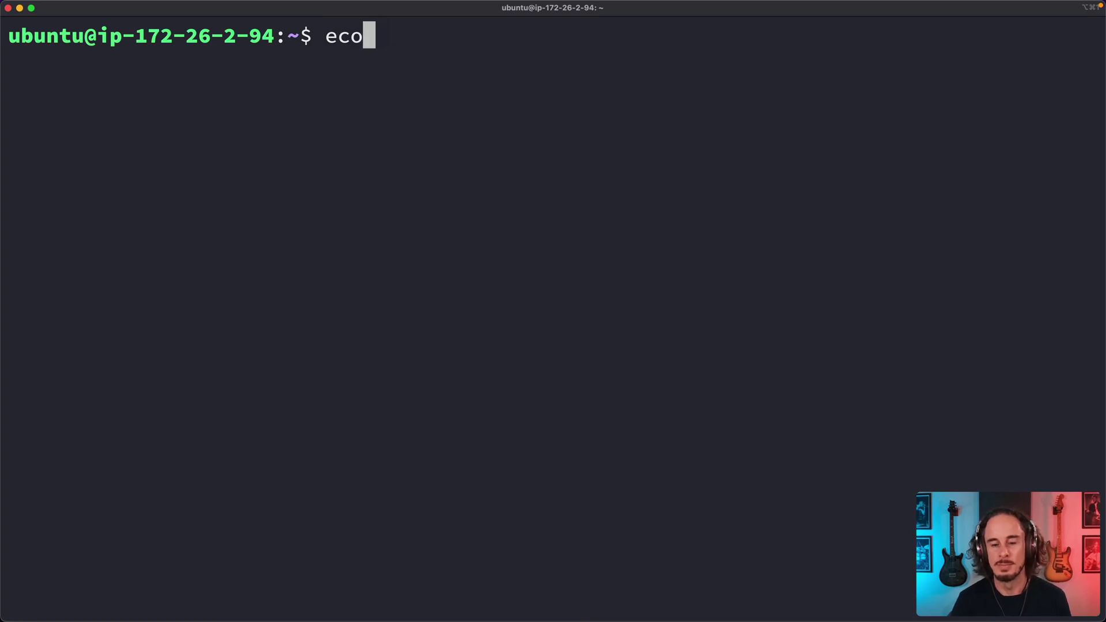
key(BackSpace)
text(ho ')
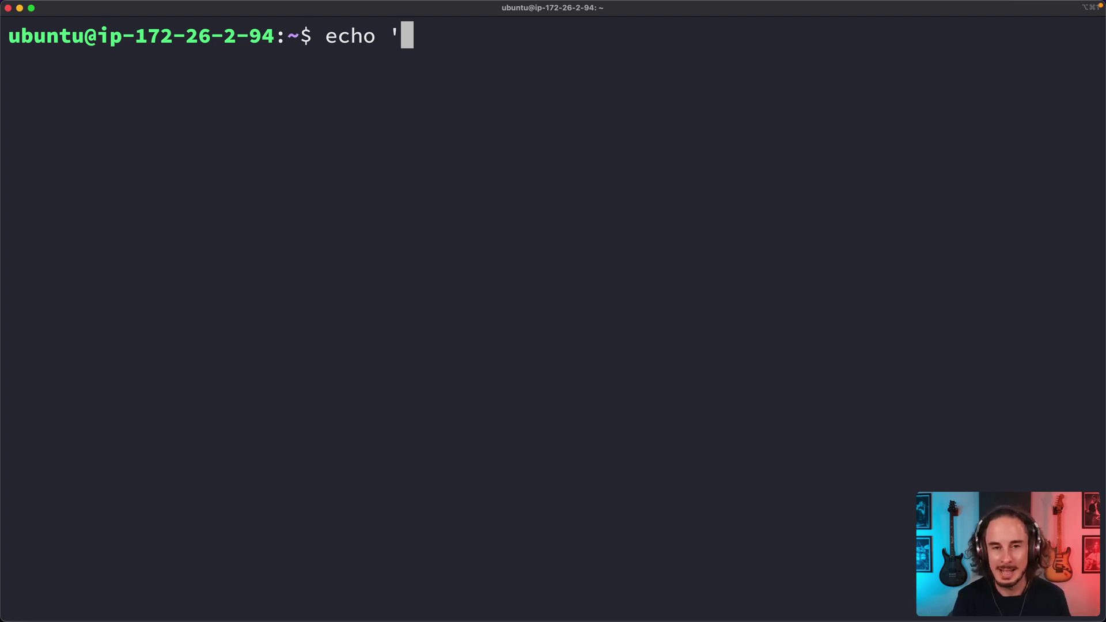
key(super+v)
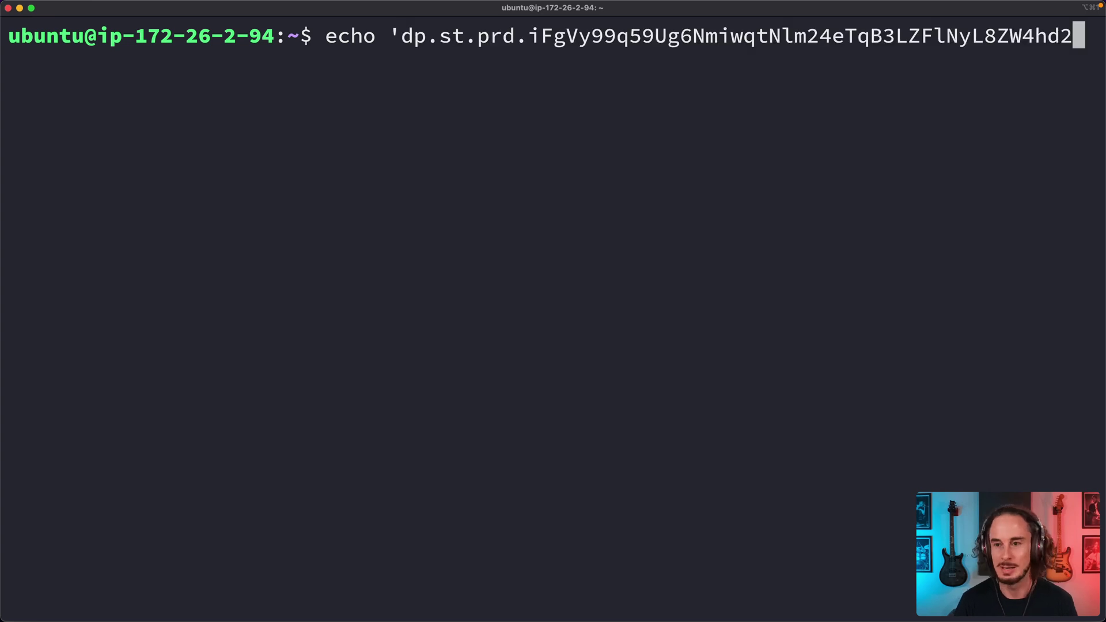
text(' | )
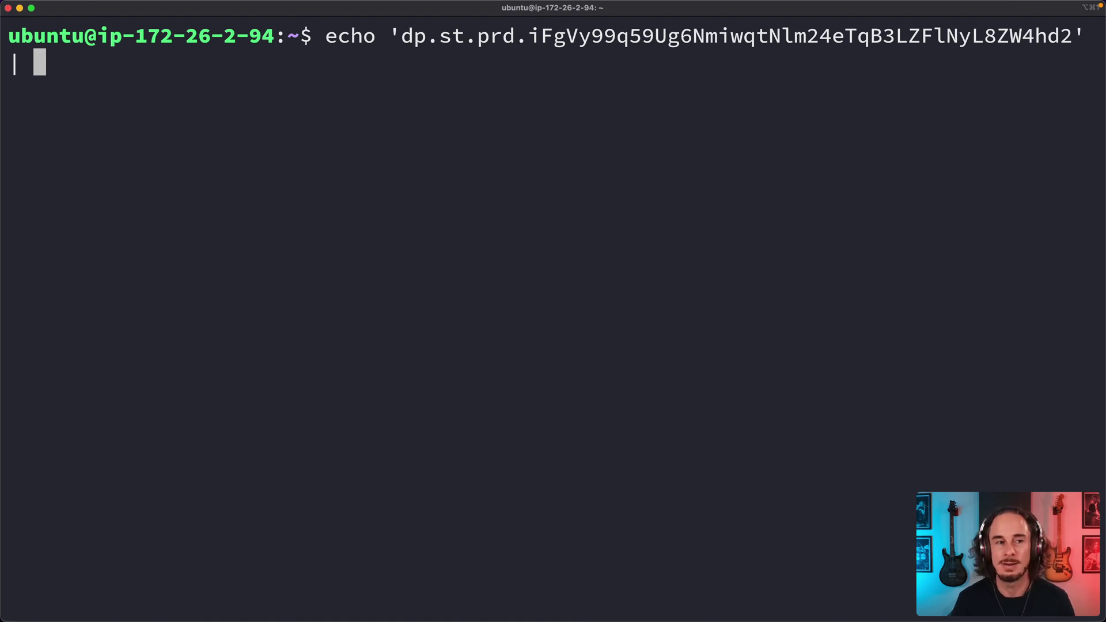
text(doppl)
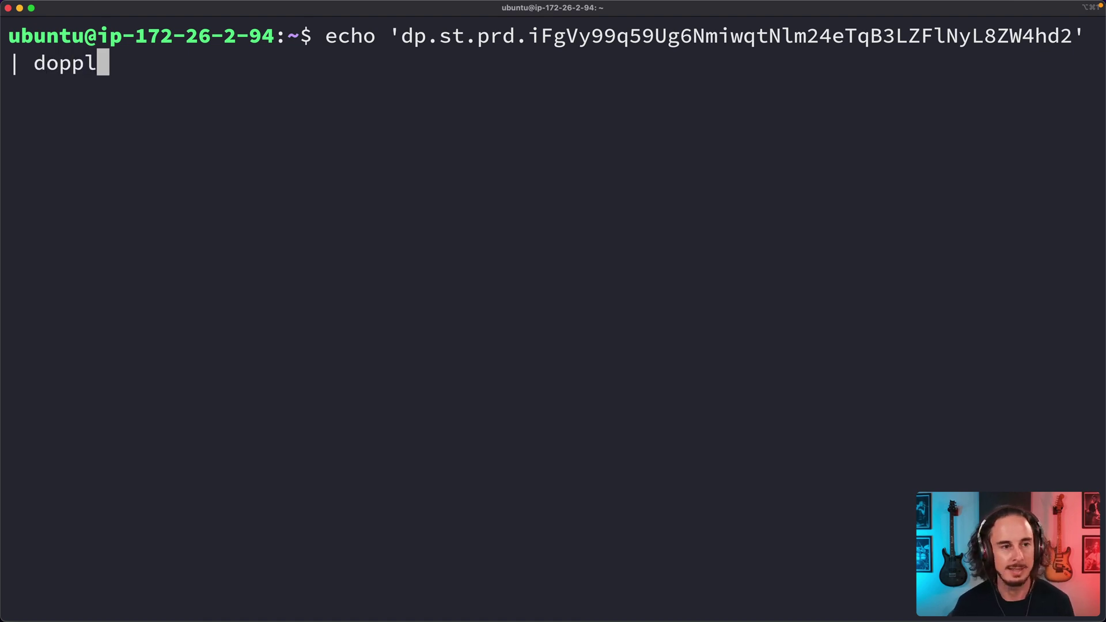
text(er configiure)
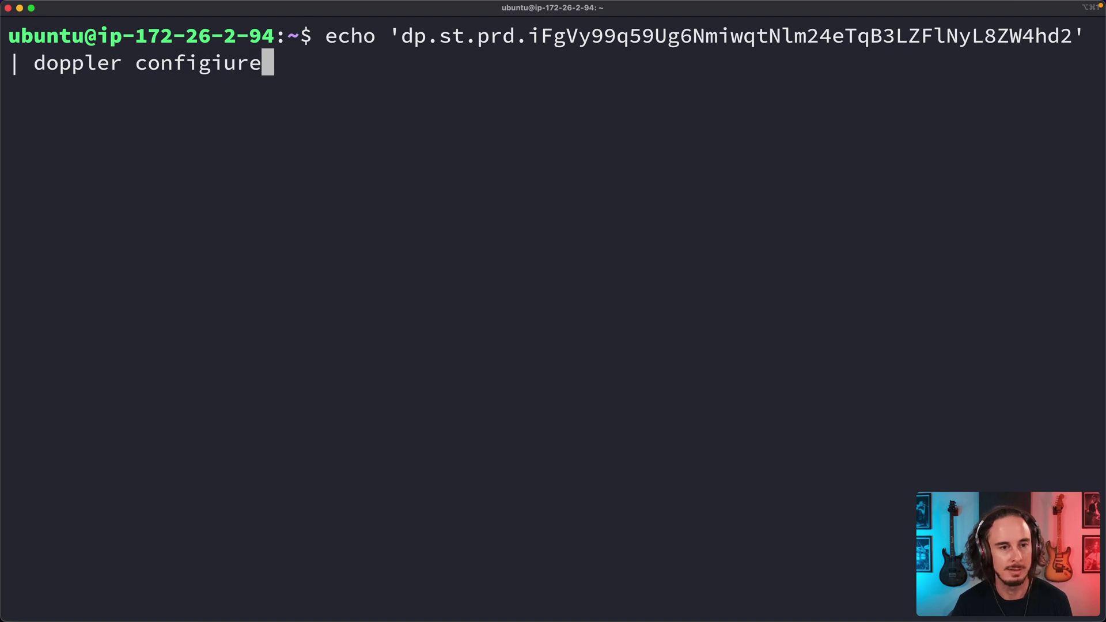
key(BackSpace)
key(BackSpace)
key(BackSpace)
key(BackSpace)
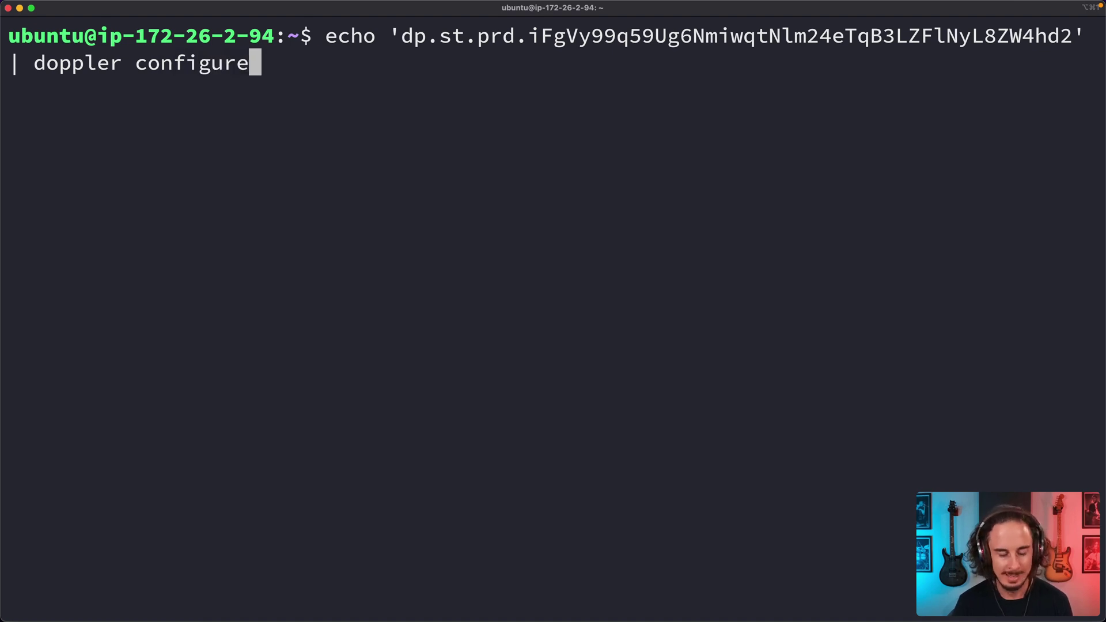
text(set token )
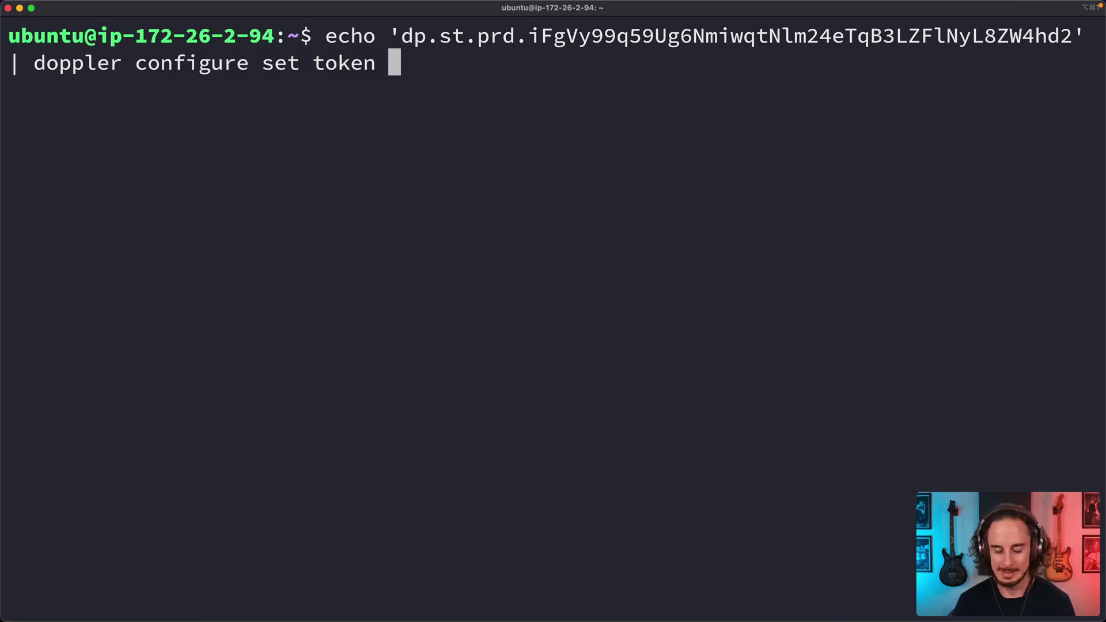
text(--scope)
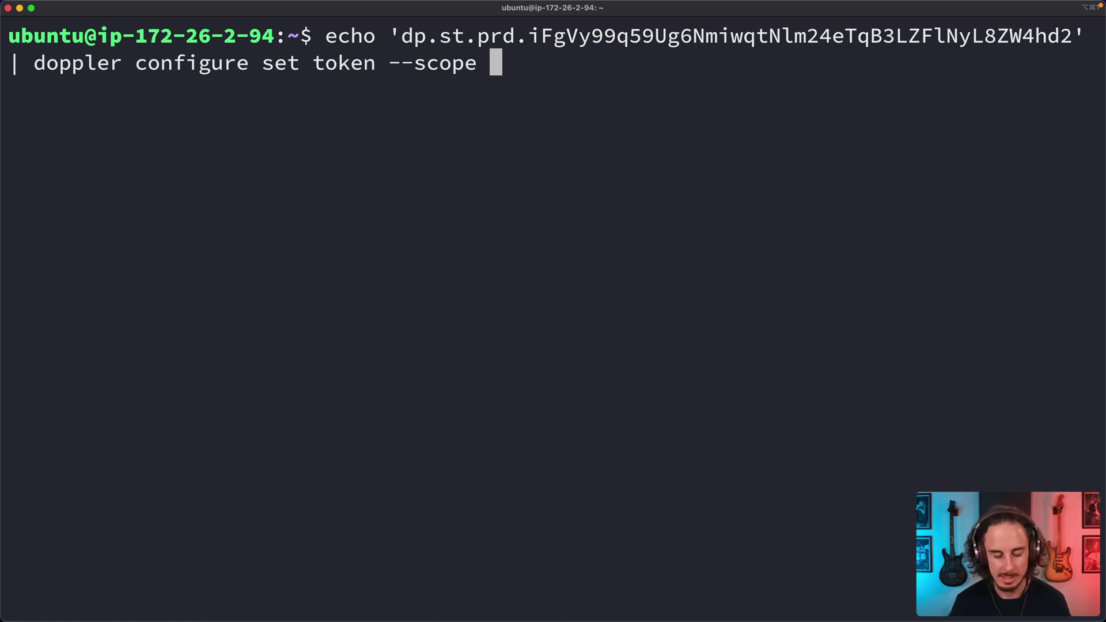
text($HOME)
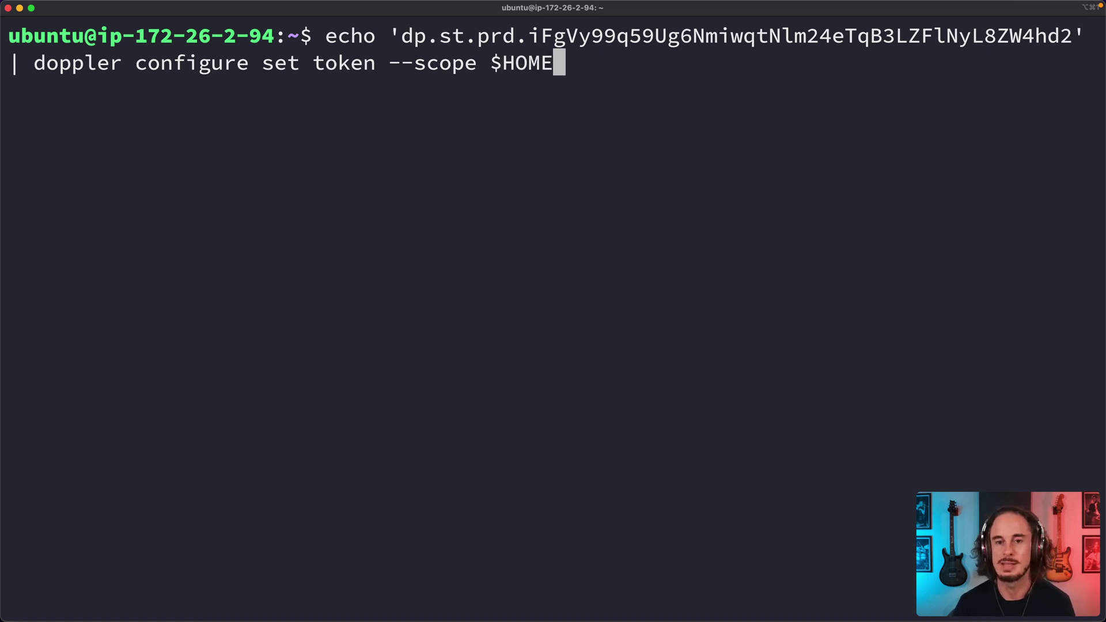
key(Return)
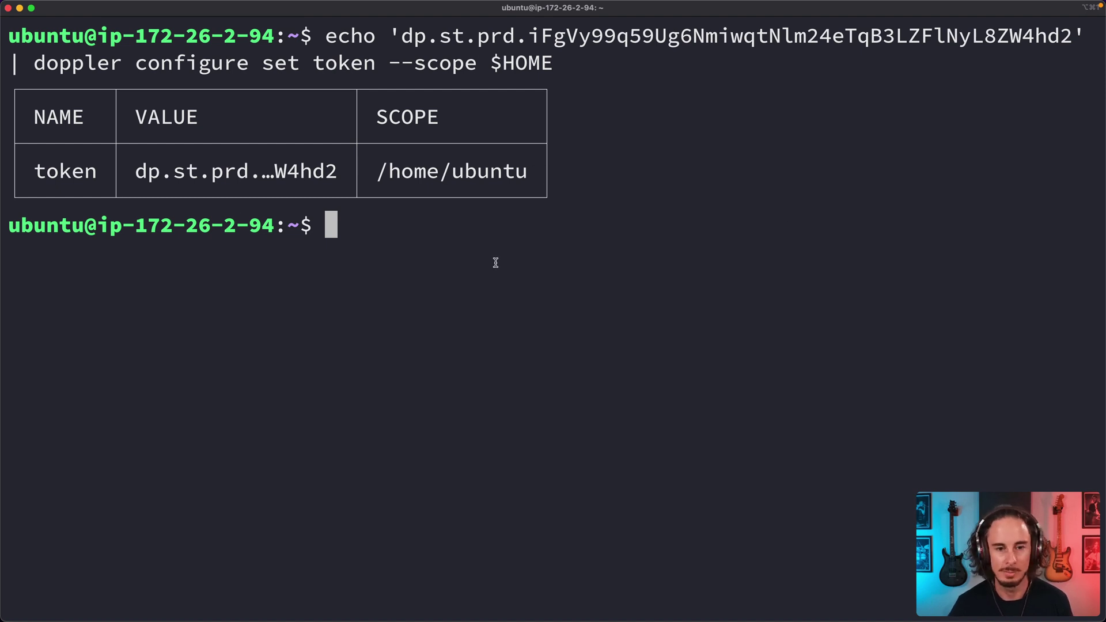
key(ctrl+l)
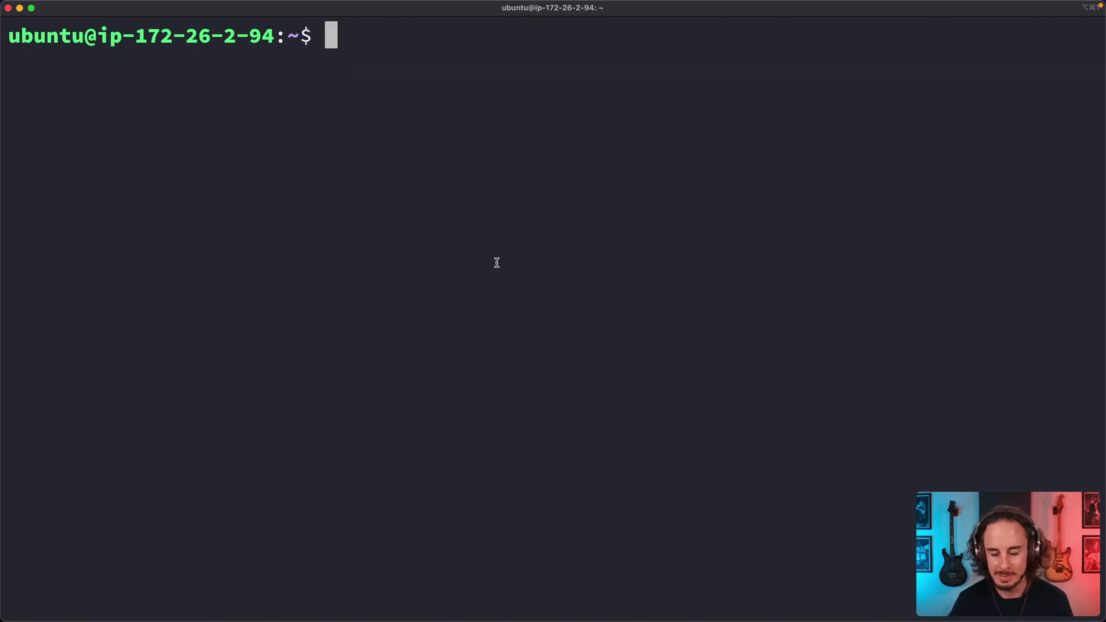
text(do)
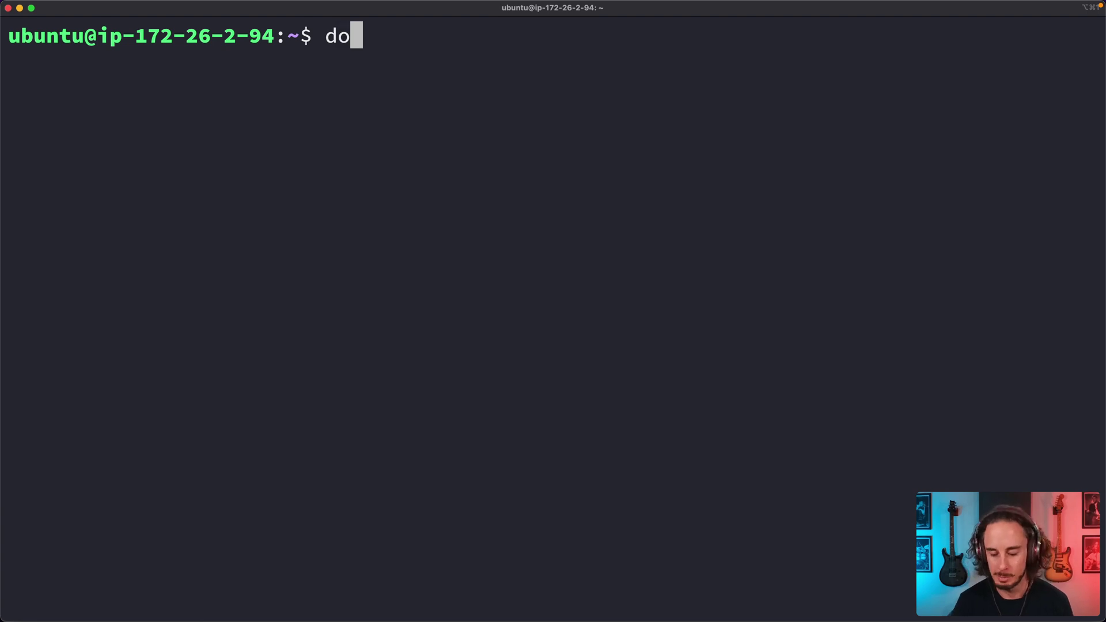
text(ppler secret)
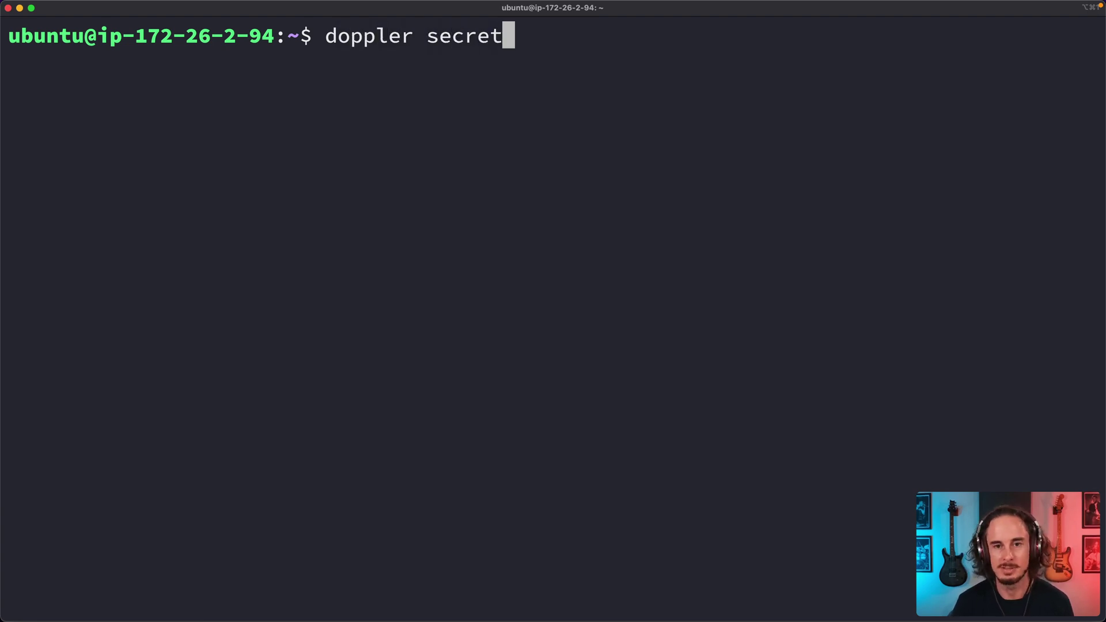
text(s)
- Run 'doppler secrets' to list the backend prd secrets with the saved token
key(Return)
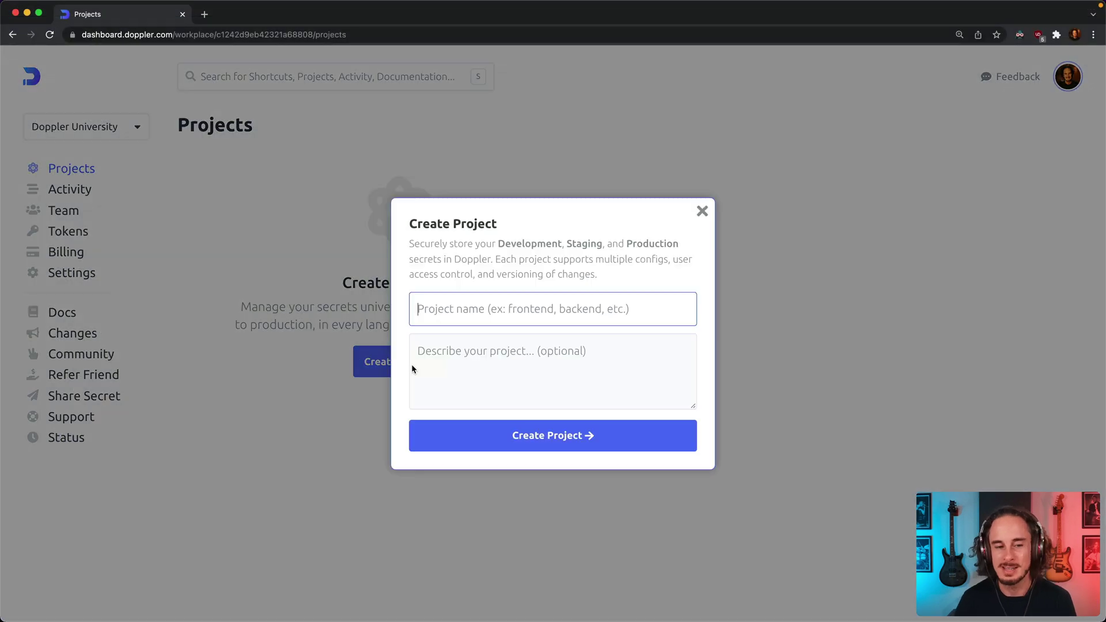
text(mandalorian-gifs)
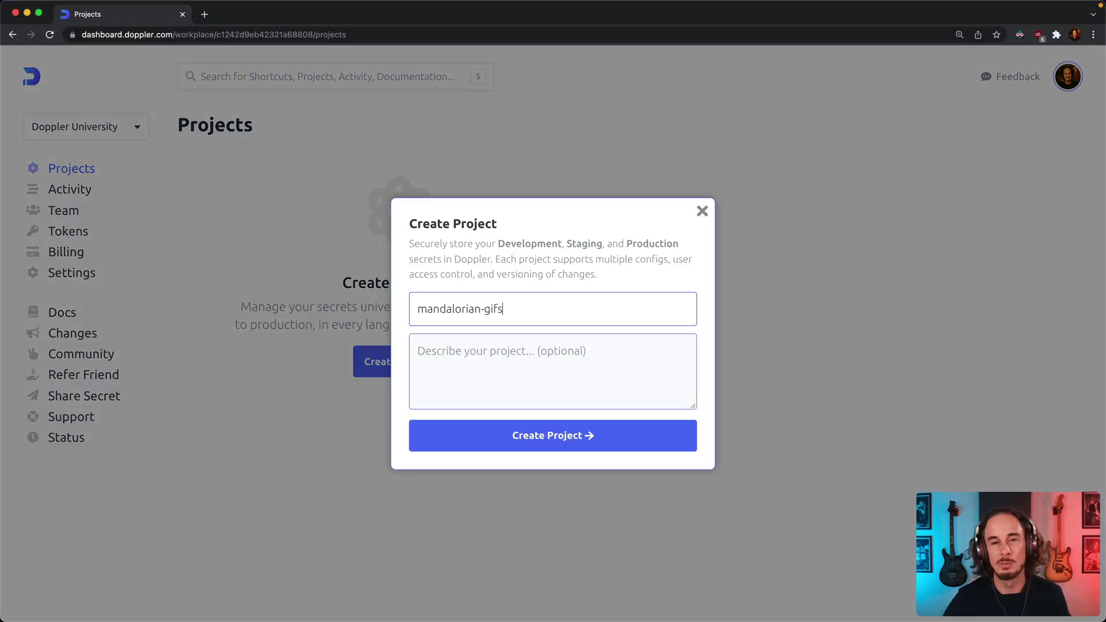
- Submit the Create Project dialog for the 'mandalorian-gifs' project
click(491, 449)
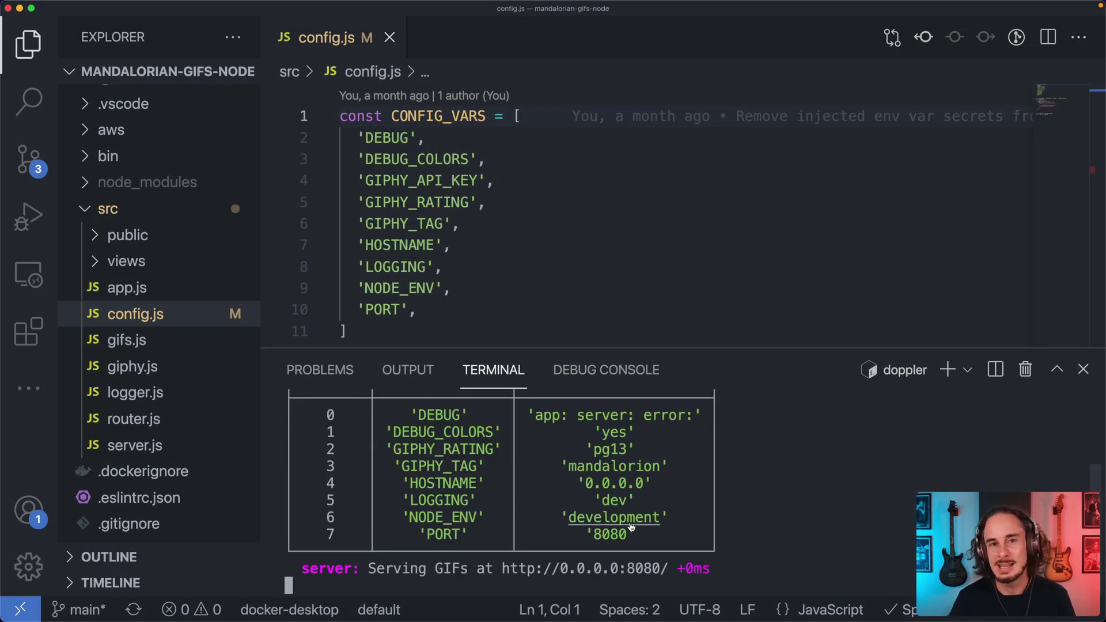
super+click(606, 568)
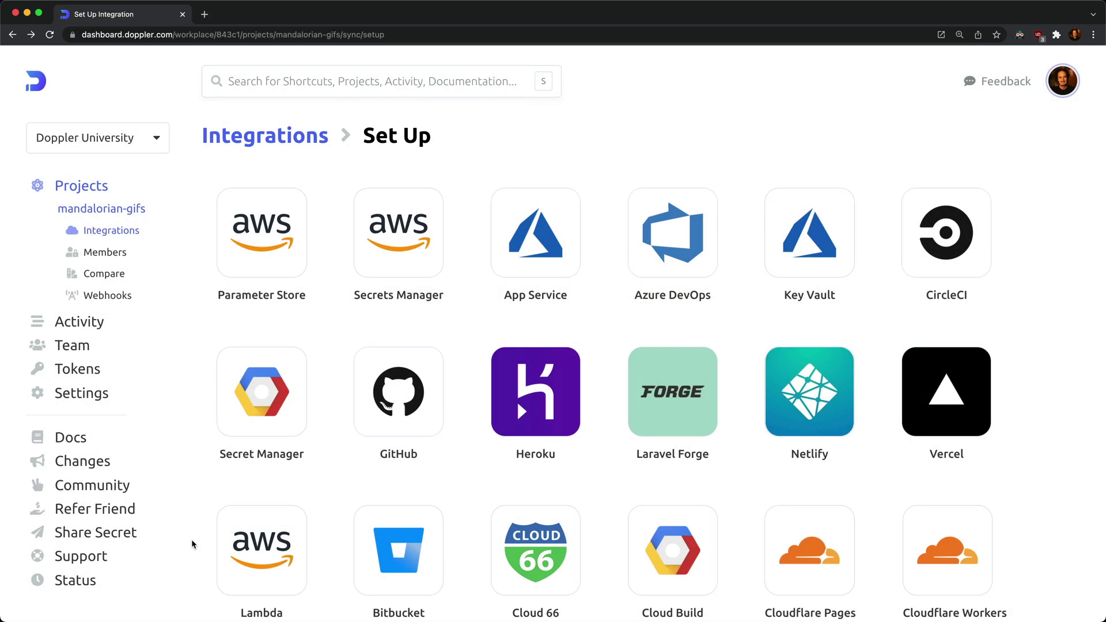
scroll(191, 539, down, 1)
scroll(191, 540, down, 1)
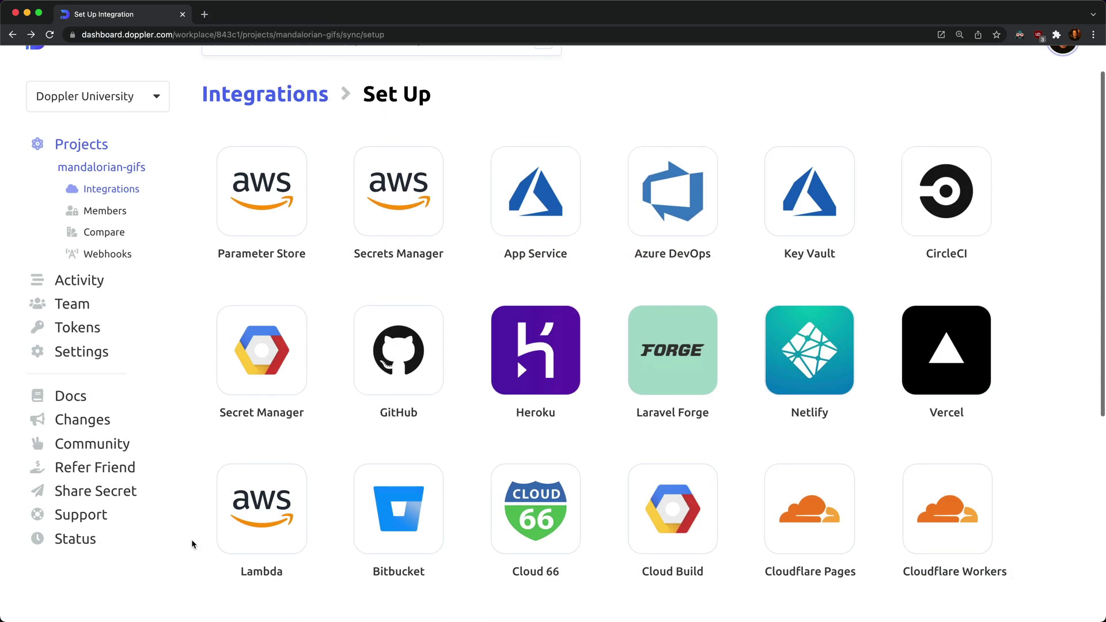
scroll(191, 539, down, 1)
scroll(191, 544, down, 1)
scroll(192, 544, down, 1)
scroll(192, 544, down, 1)
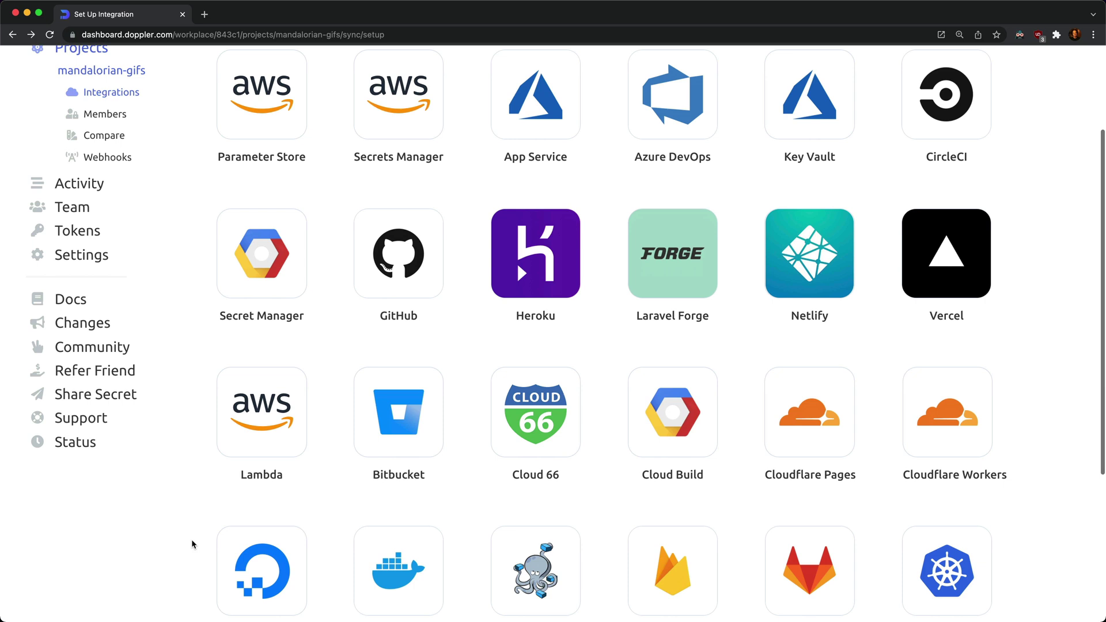
scroll(192, 543, down, 1)
scroll(192, 543, down, 1)
scroll(192, 544, down, 1)
scroll(192, 544, down, 1)
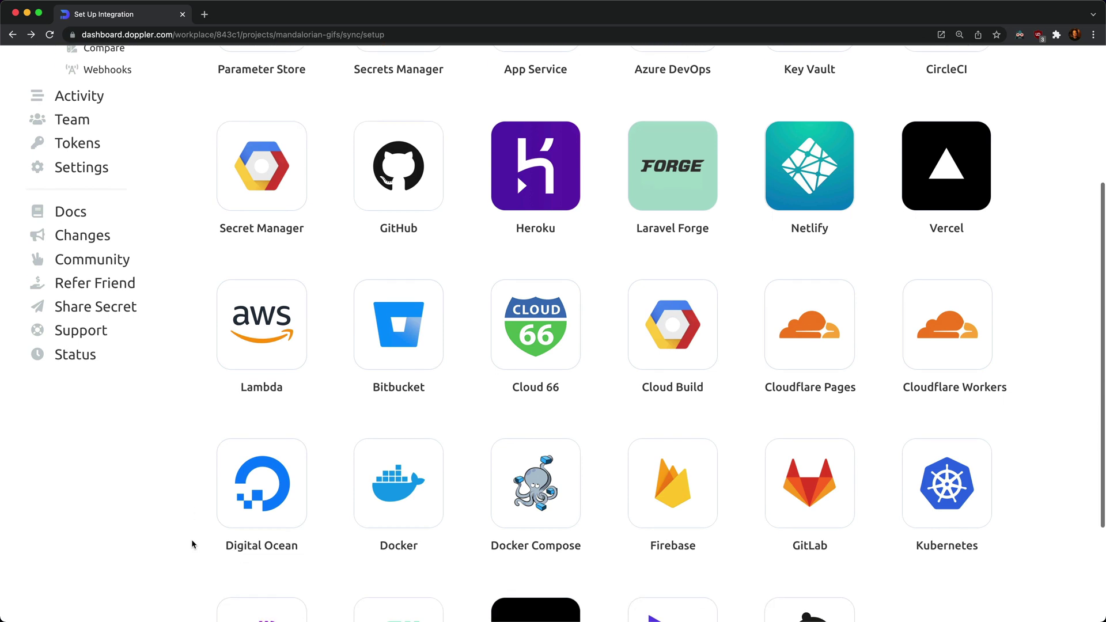
scroll(192, 543, down, 1)
scroll(192, 544, down, 1)
scroll(192, 544, down, 1)
scroll(192, 544, down, 1)
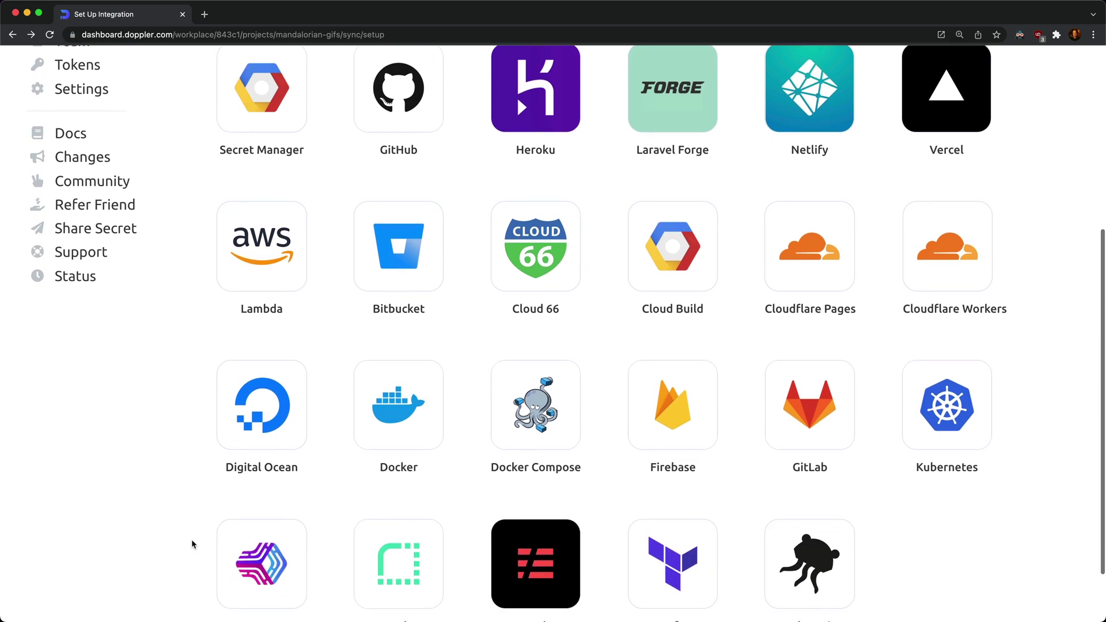
scroll(192, 542, down, 1)
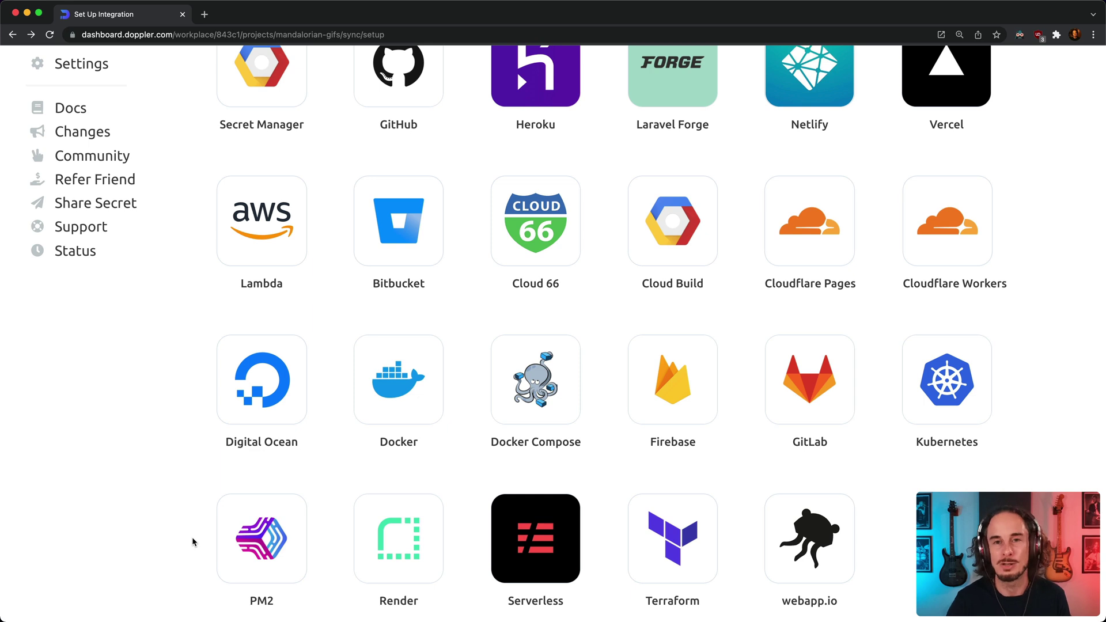